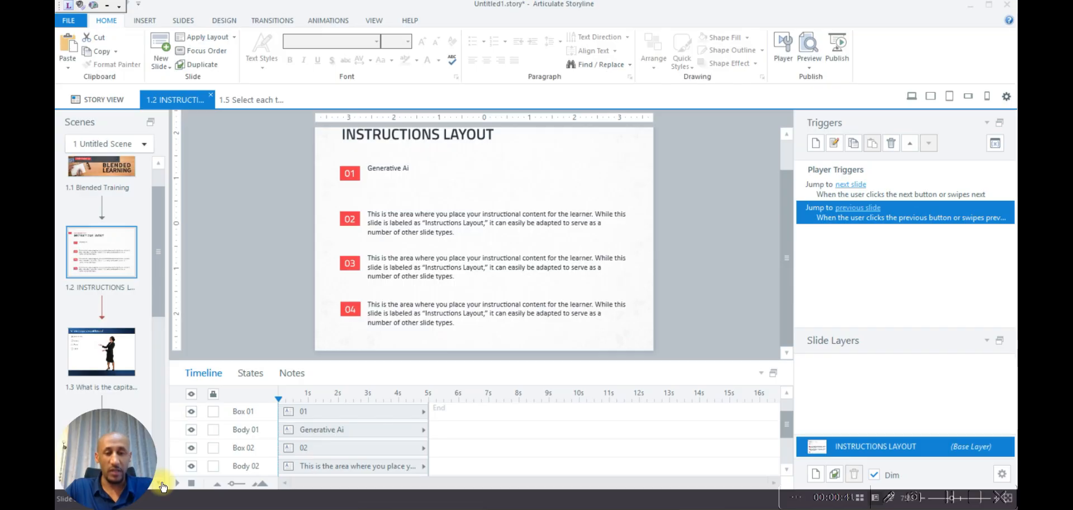
Review the question slide about Ethiopia's capital city and the matching question slide after it
{"action": "left_click", "coordinate": [104, 357]}
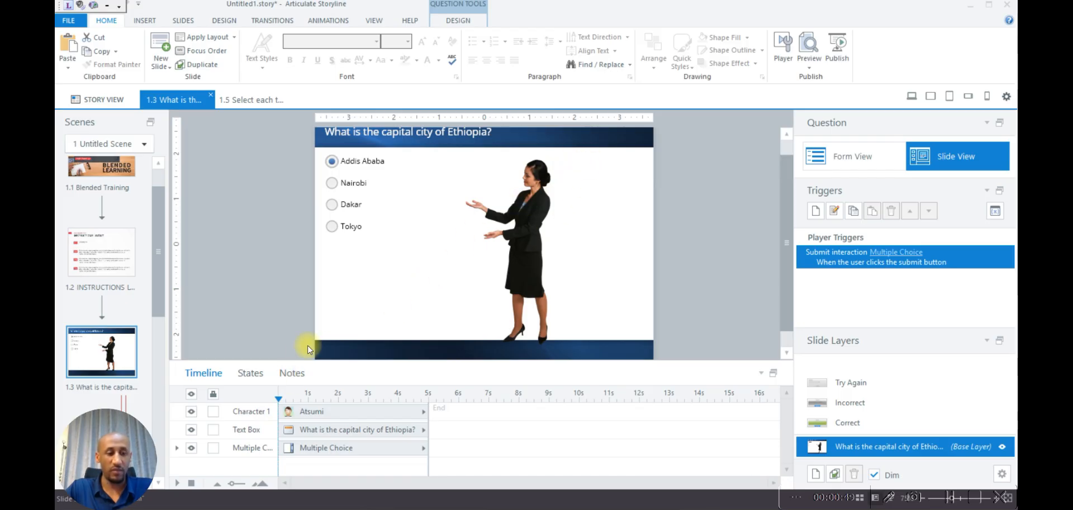
{"action": "left_click", "coordinate": [158, 484]}
{"action": "left_click", "coordinate": [159, 483]}
{"action": "left_click", "coordinate": [158, 483]}
{"action": "left_click", "coordinate": [159, 483]}
{"action": "left_click", "coordinate": [132, 398]}
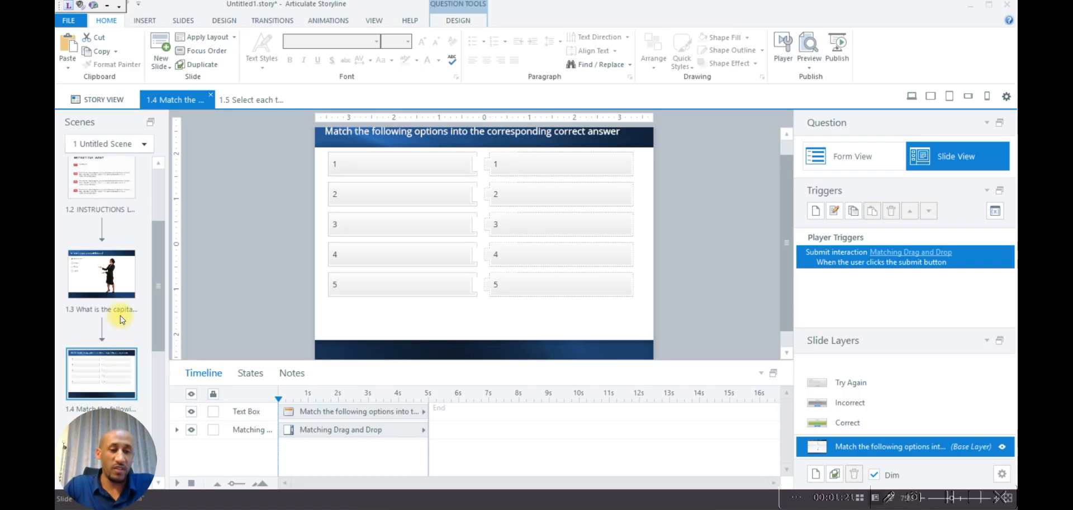
Insert the Velocity template's Tabs Interaction slide into the current scene, directly after the question slide about Ethiopia's capital
{"action": "left_click", "coordinate": [125, 287]}
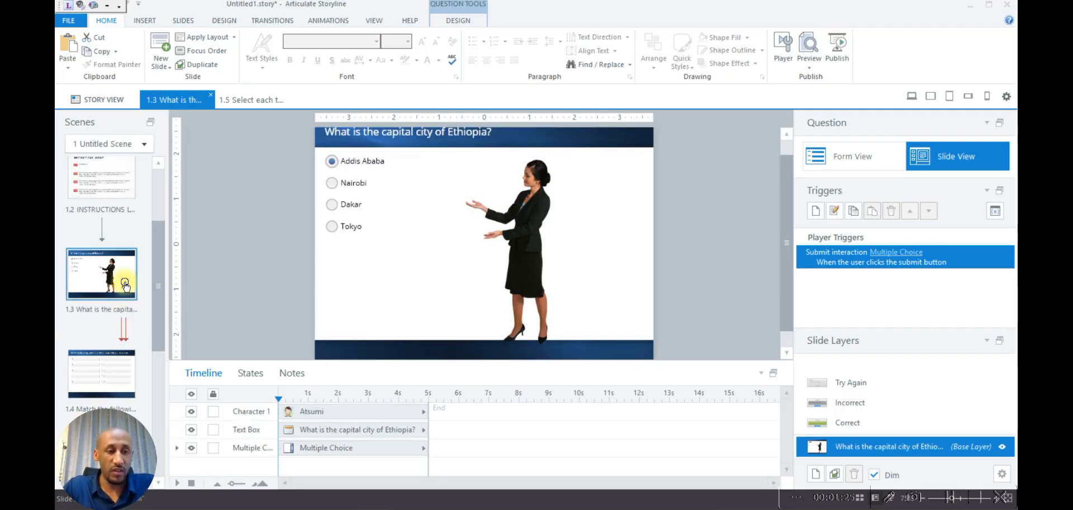
{"action": "right_click", "coordinate": [125, 287]}
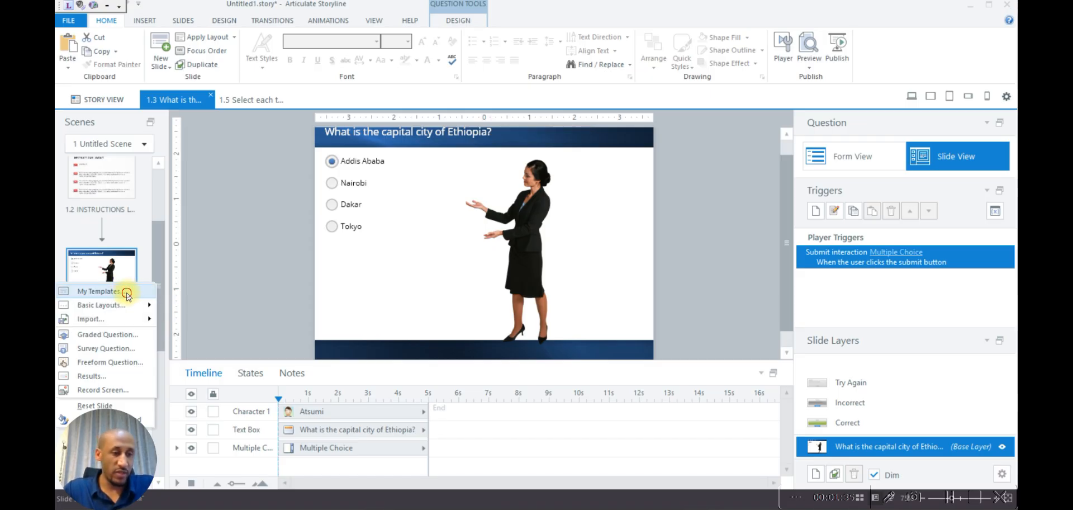
{"action": "left_click", "coordinate": [128, 294]}
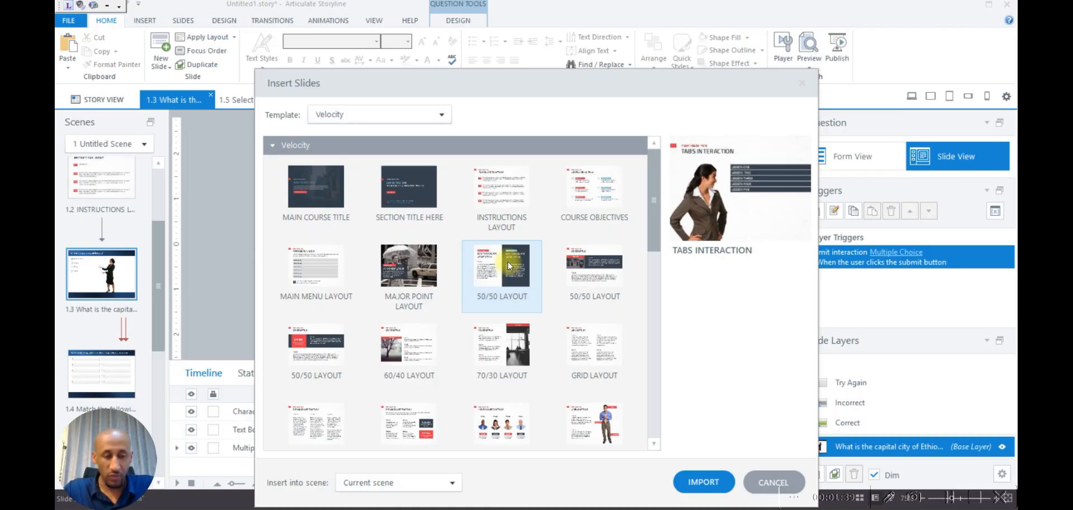
{"action": "scroll", "coordinate": [541, 363], "scroll_direction": "down", "scroll_amount": 10}
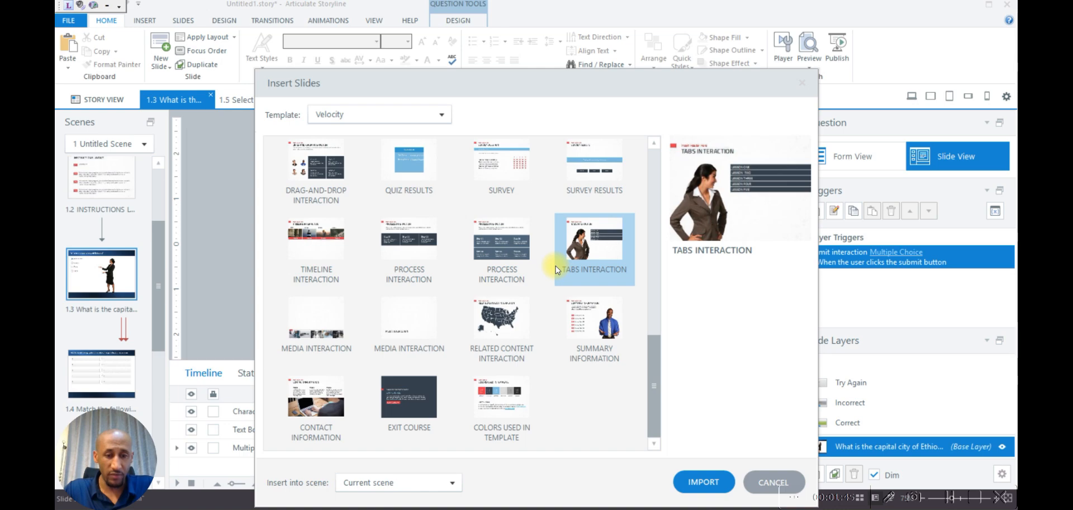
{"action": "scroll", "coordinate": [640, 366], "scroll_direction": "up", "scroll_amount": 1}
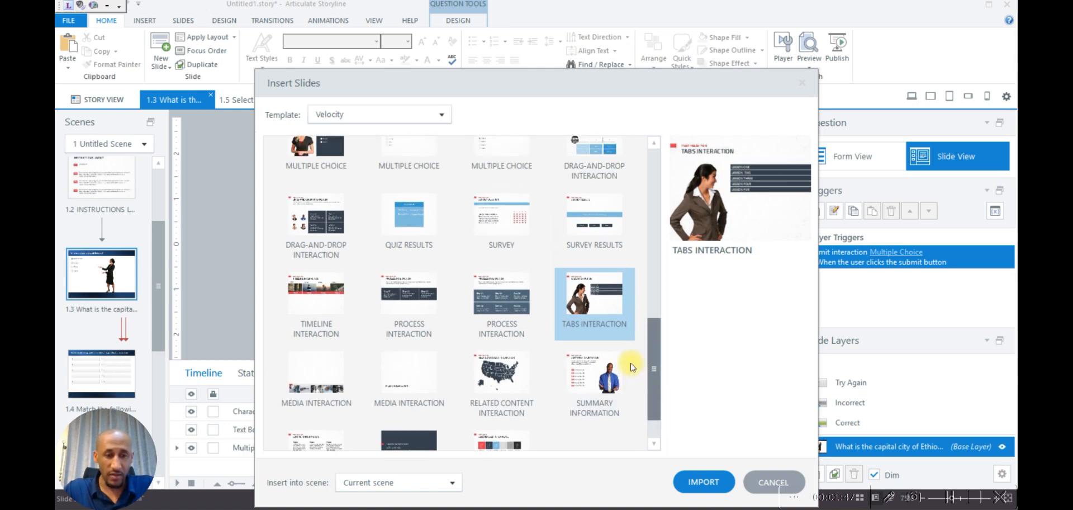
{"action": "scroll", "coordinate": [631, 367], "scroll_direction": "up", "scroll_amount": 3}
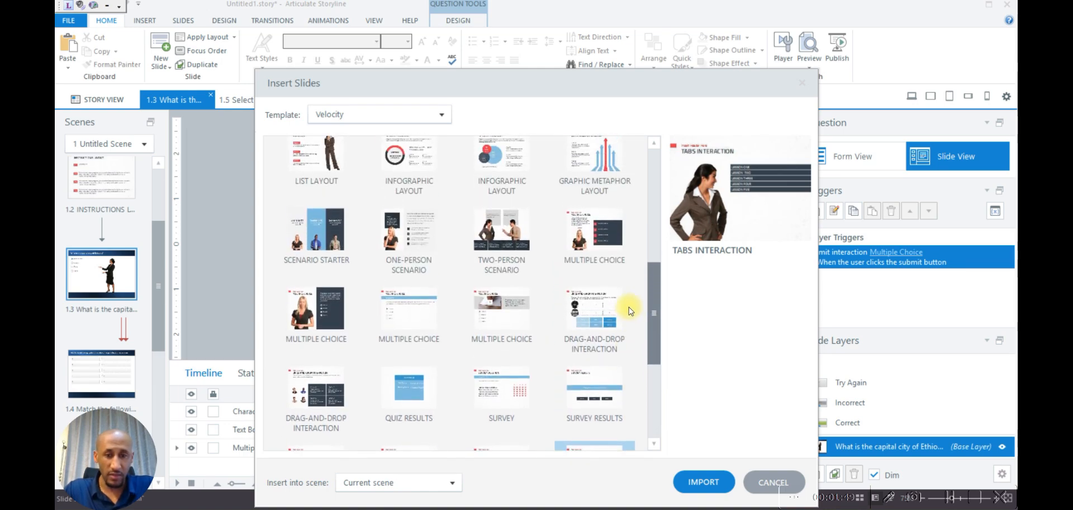
{"action": "scroll", "coordinate": [630, 311], "scroll_direction": "up", "scroll_amount": 1}
{"action": "scroll", "coordinate": [631, 291], "scroll_direction": "up", "scroll_amount": 2}
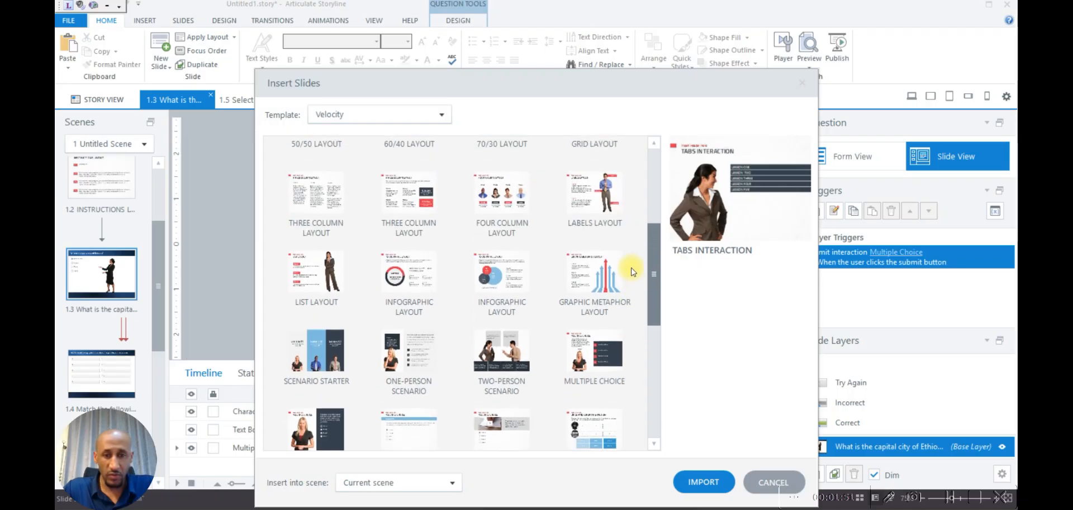
{"action": "scroll", "coordinate": [633, 272], "scroll_direction": "up", "scroll_amount": 3}
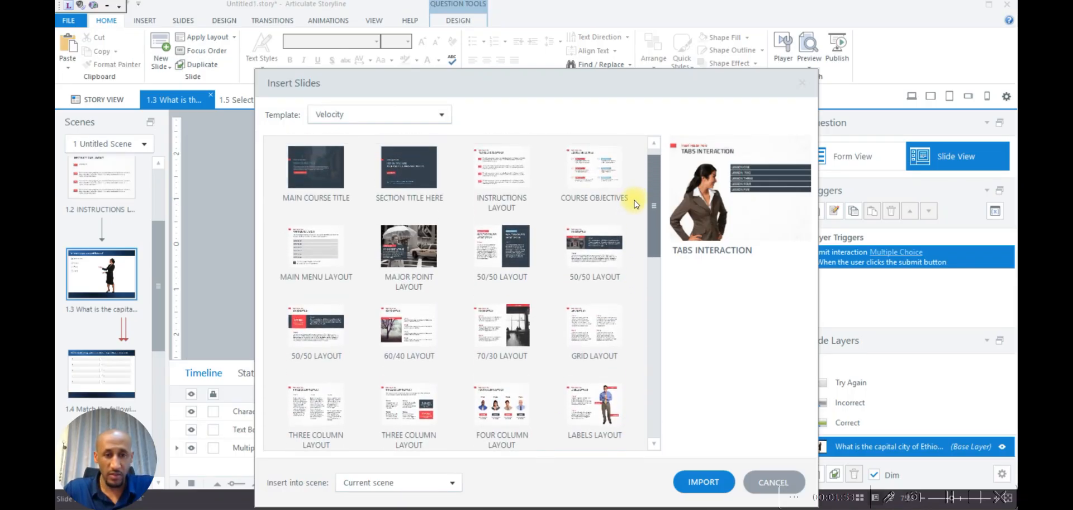
{"action": "scroll", "coordinate": [643, 215], "scroll_direction": "down", "scroll_amount": 2}
{"action": "left_click_drag", "start_coordinate": [647, 225], "coordinate": [656, 328]}
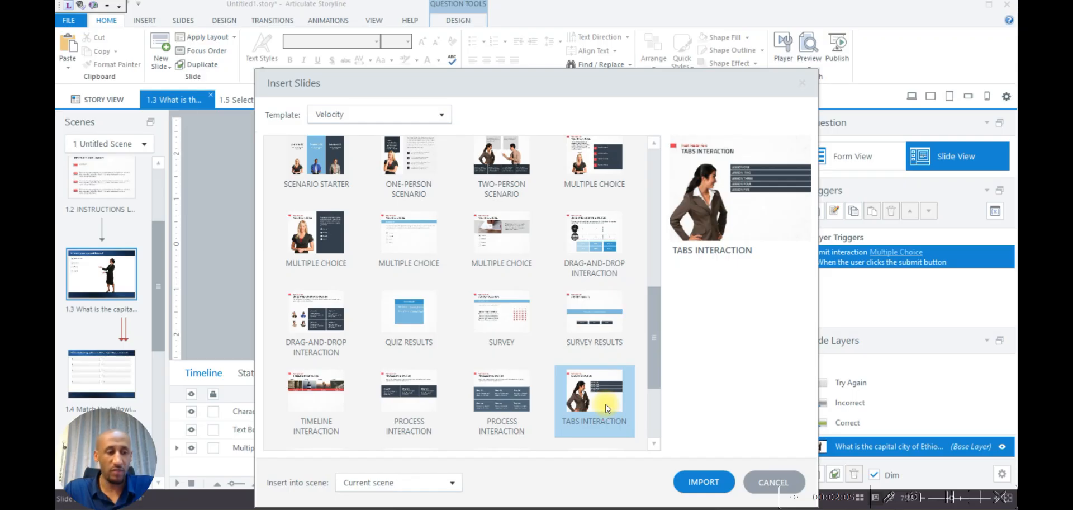
{"action": "left_click", "coordinate": [713, 483]}
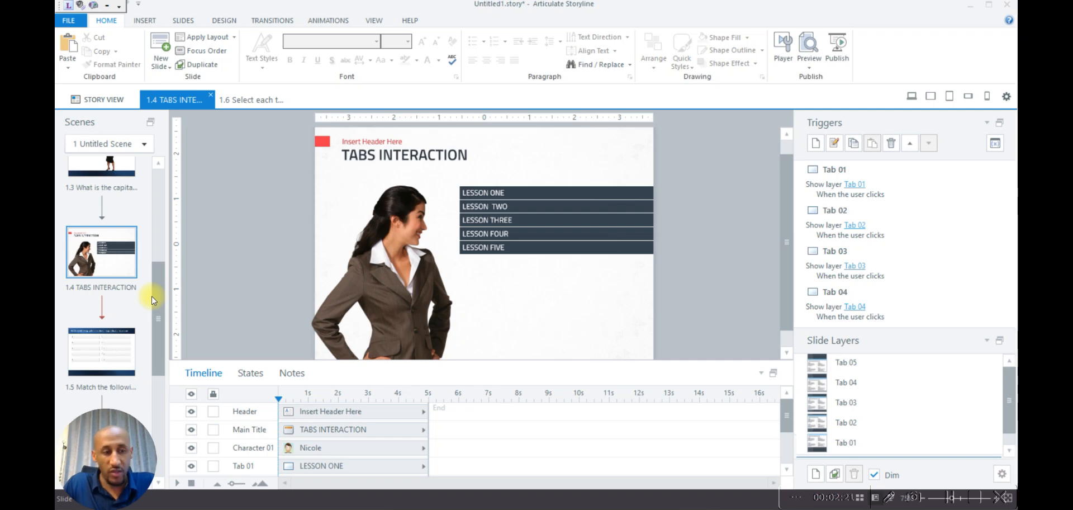
Examine the triggers on the Instructions Layout and Blended Training slides, including the settings of Blended Training's previous-slide trigger
{"action": "left_click_drag", "start_coordinate": [161, 301], "coordinate": [154, 204]}
{"action": "left_click", "coordinate": [112, 288]}
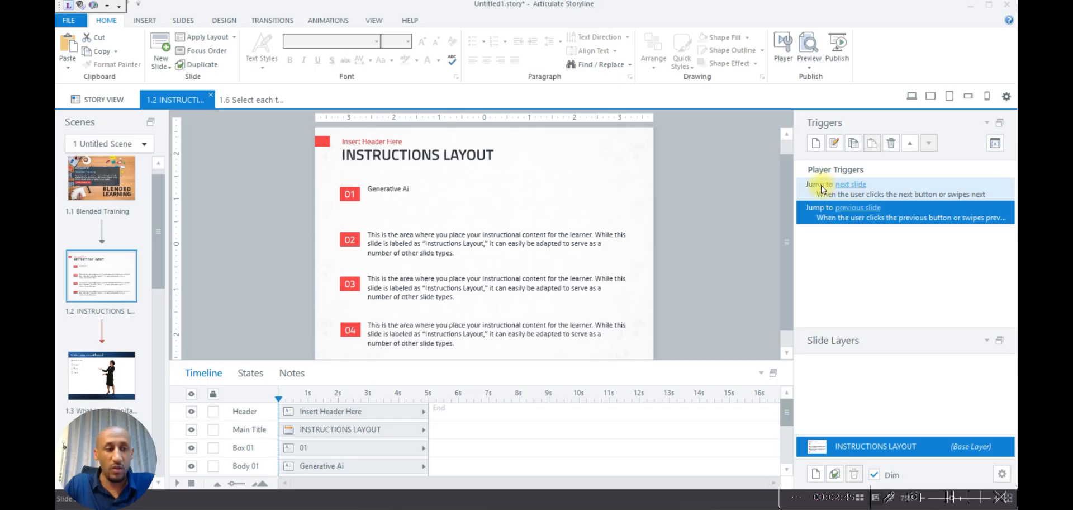
{"action": "left_click", "coordinate": [100, 180]}
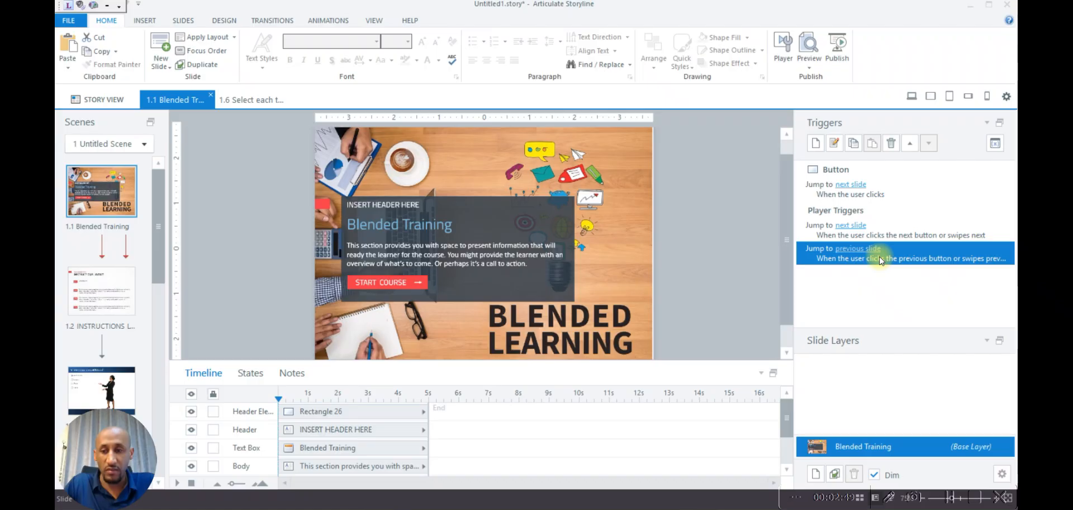
{"action": "left_click", "coordinate": [906, 250]}
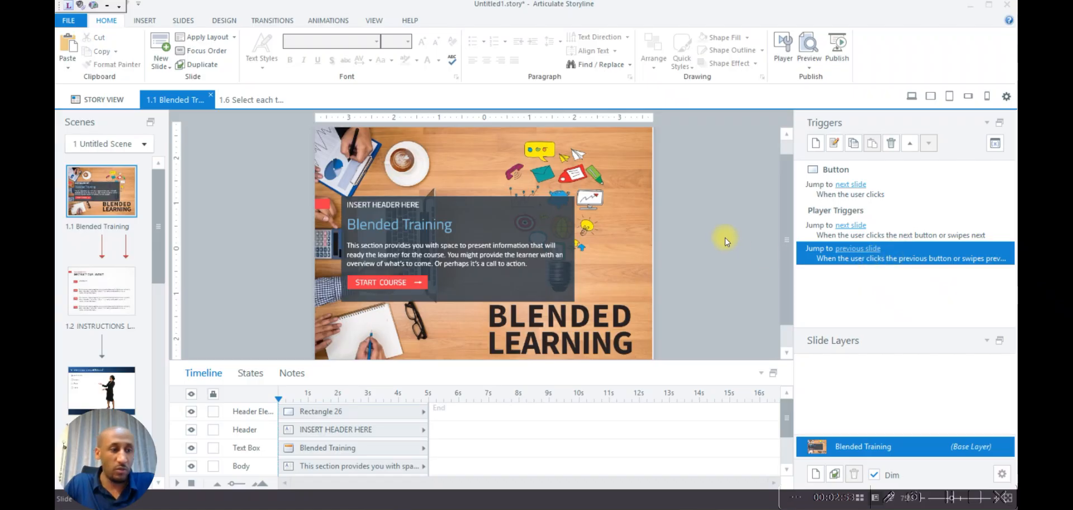
{"action": "left_click", "coordinate": [834, 147]}
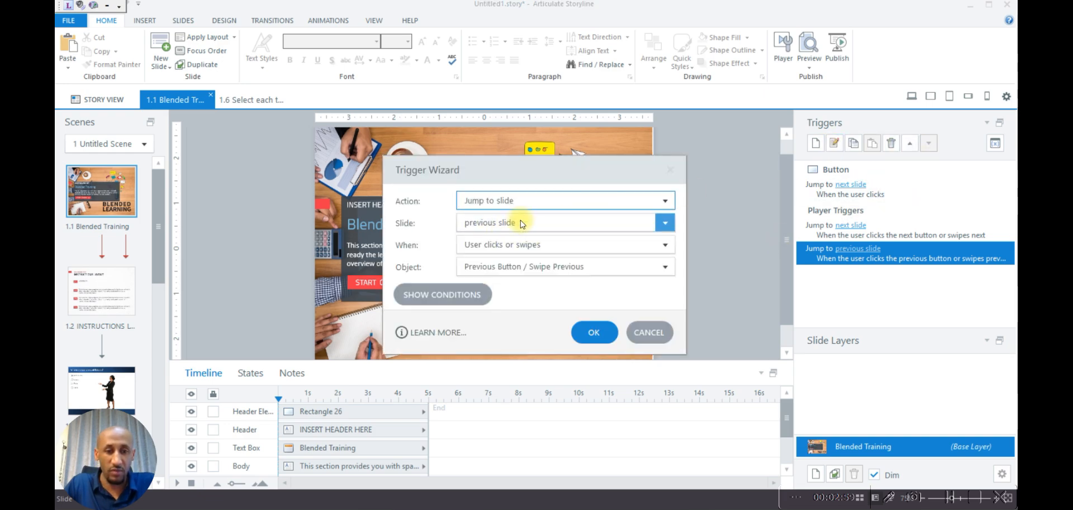
{"action": "left_click", "coordinate": [649, 334]}
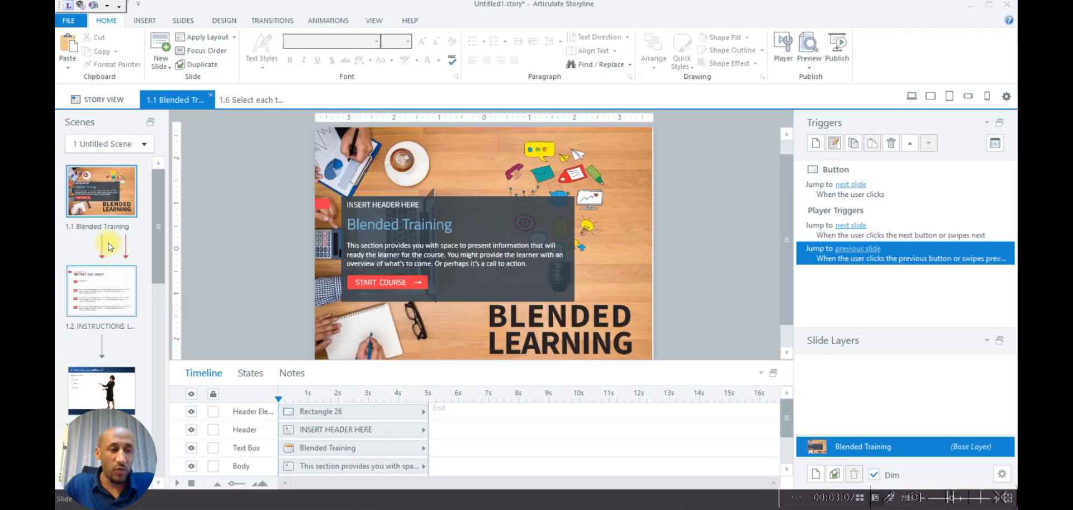
Delete the previous-slide and next-slide player triggers from the Instructions Layout slide
{"action": "mouse_move", "coordinate": [102, 250]}
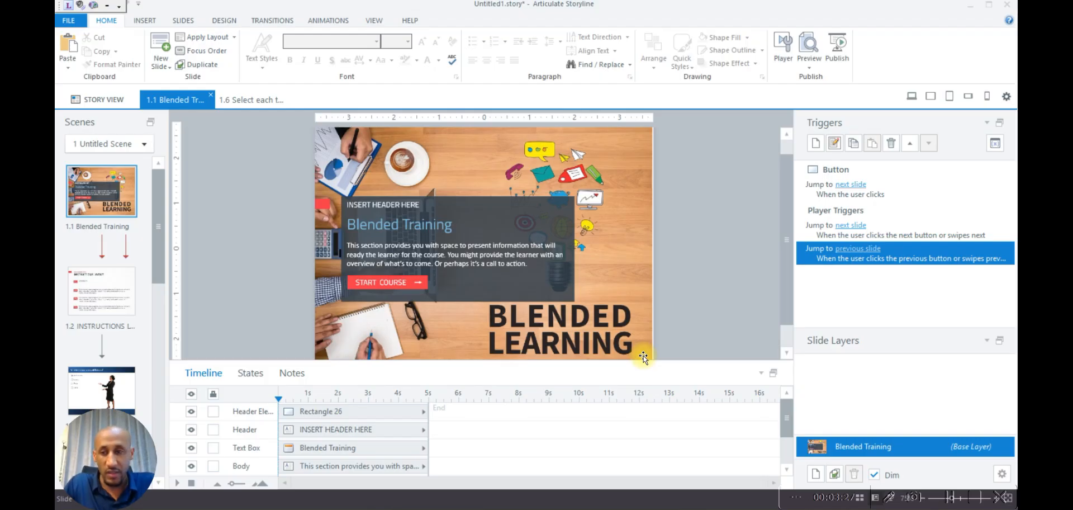
{"action": "left_click", "coordinate": [115, 295]}
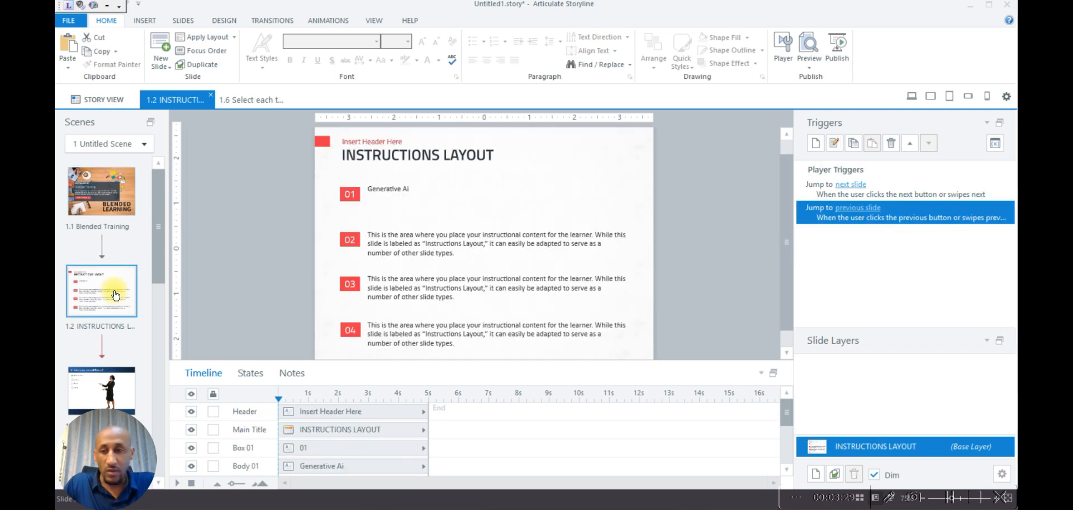
{"action": "left_click", "coordinate": [906, 190]}
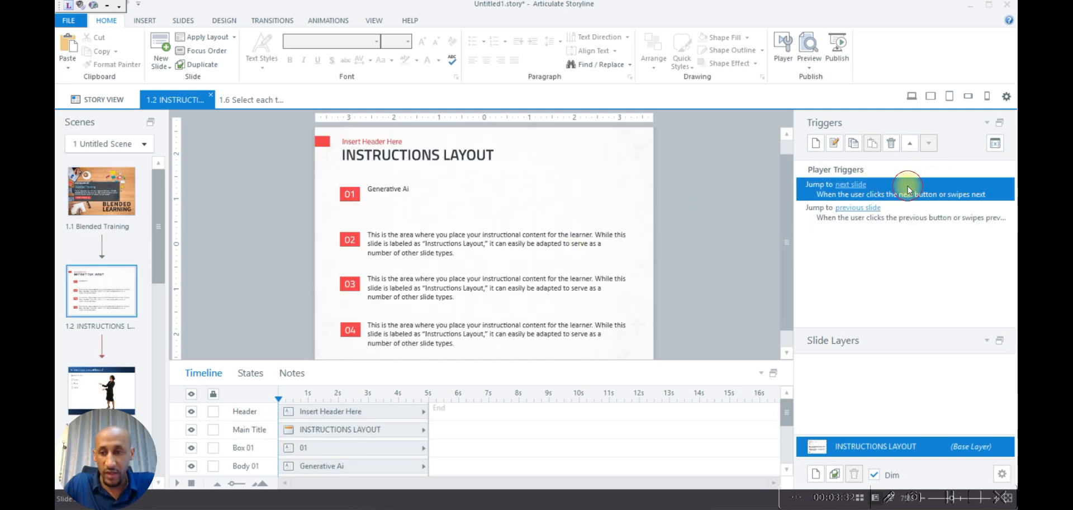
{"action": "left_click", "coordinate": [920, 219]}
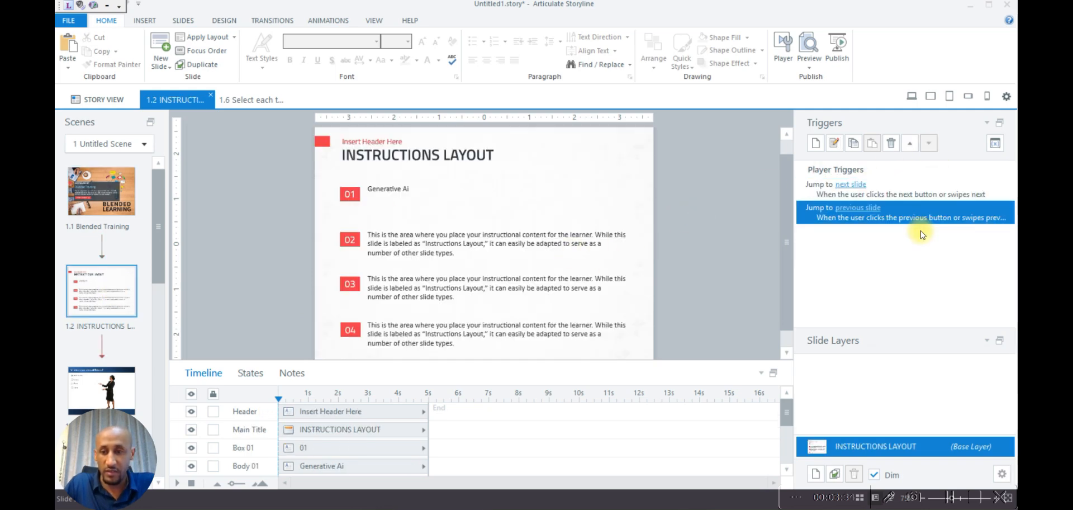
{"action": "left_click", "coordinate": [889, 144]}
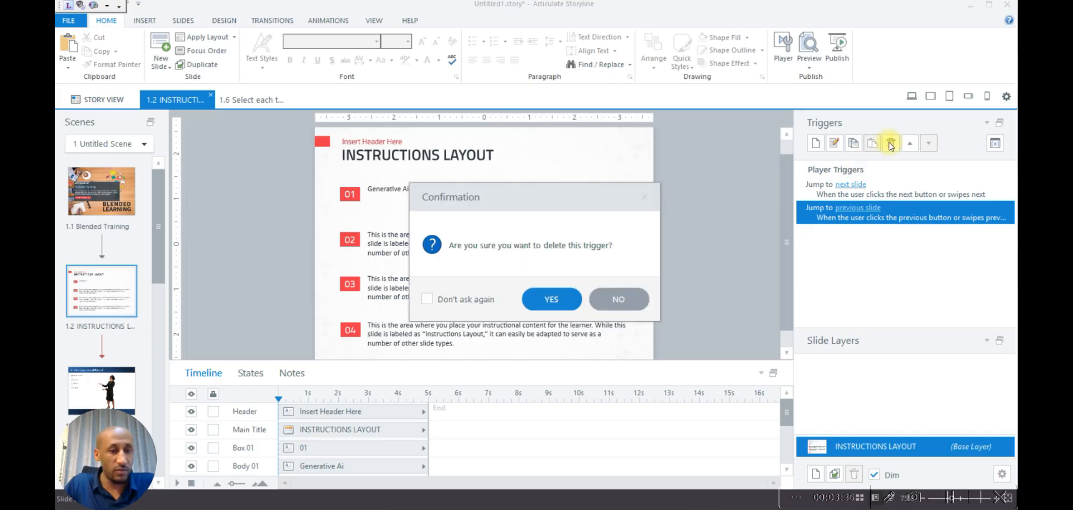
{"action": "left_click", "coordinate": [557, 297]}
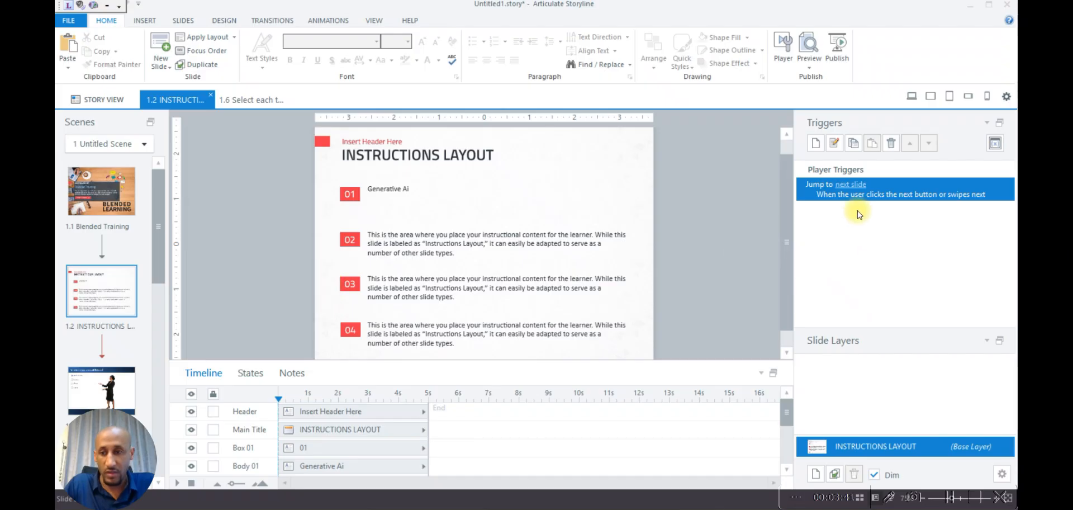
{"action": "left_click", "coordinate": [894, 144]}
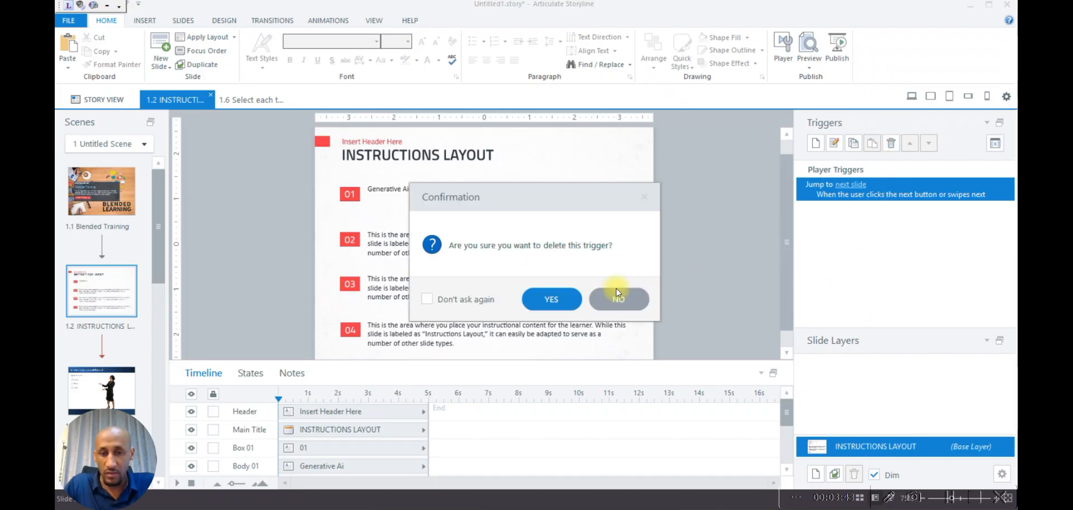
{"action": "left_click", "coordinate": [556, 296]}
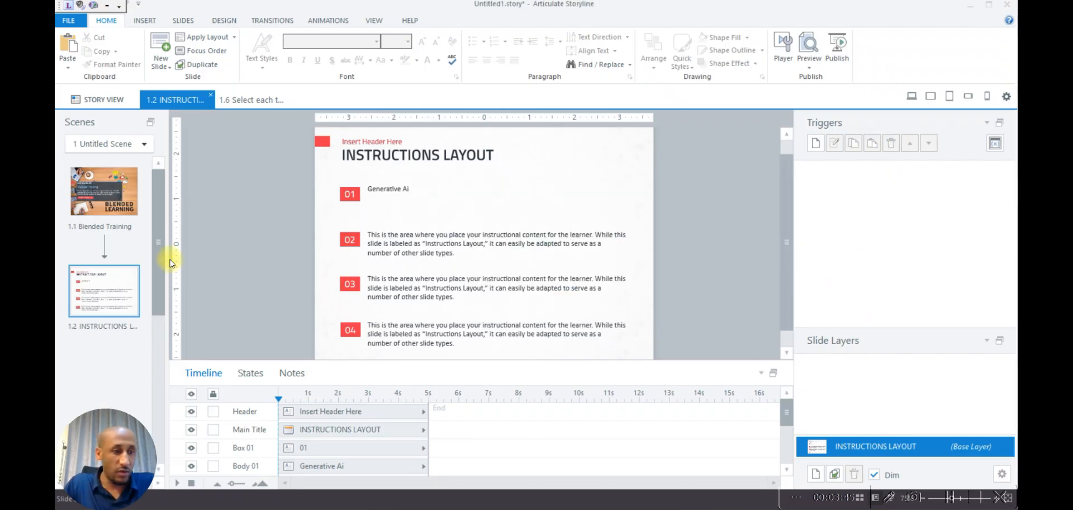
Widen the scene's slide overview, select the Blended Training slide and preview the entire project in the landscape tablet layout
{"action": "left_click_drag", "start_coordinate": [168, 295], "coordinate": [202, 294]}
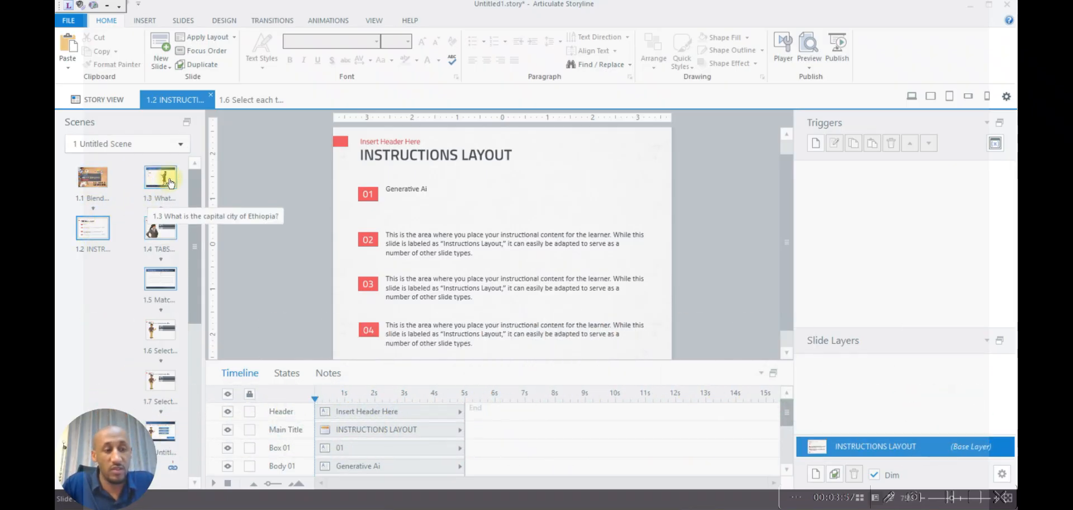
{"action": "left_click", "coordinate": [111, 184]}
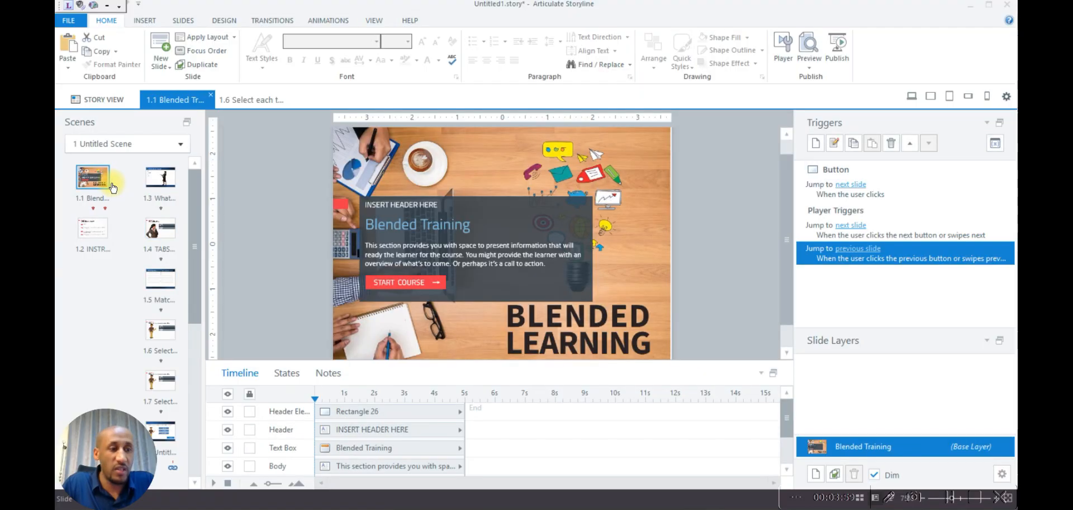
{"action": "left_click", "coordinate": [808, 66]}
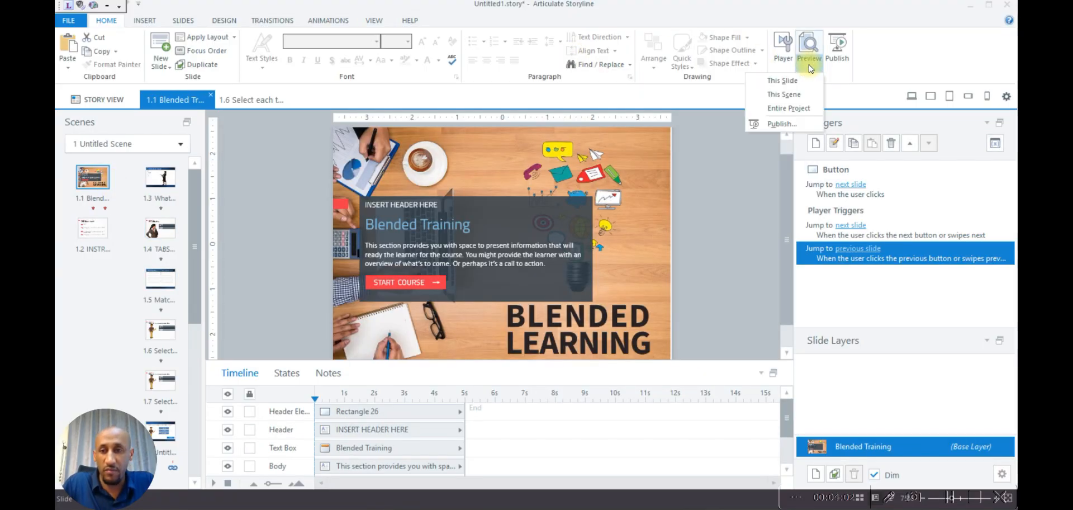
{"action": "left_click", "coordinate": [802, 107]}
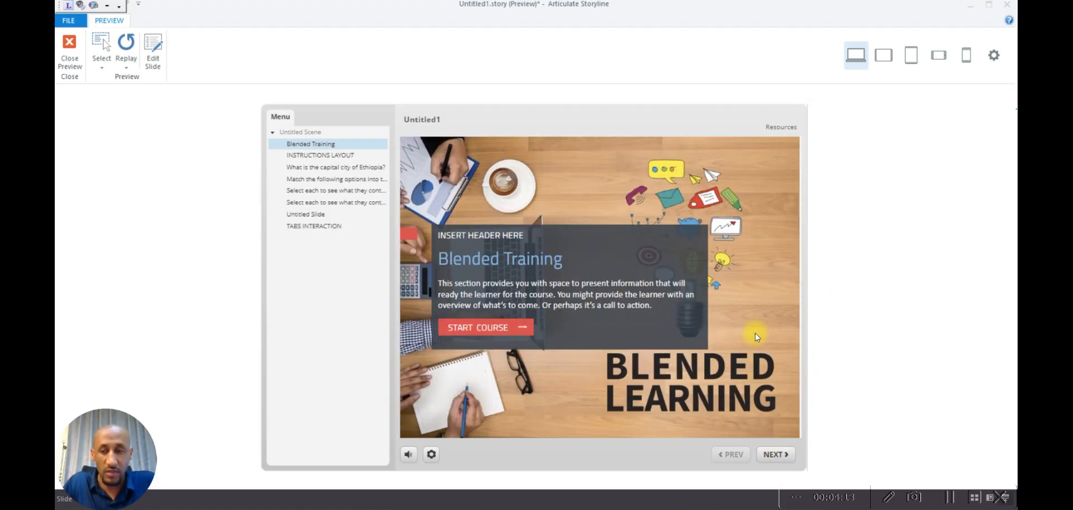
{"action": "left_click", "coordinate": [883, 54]}
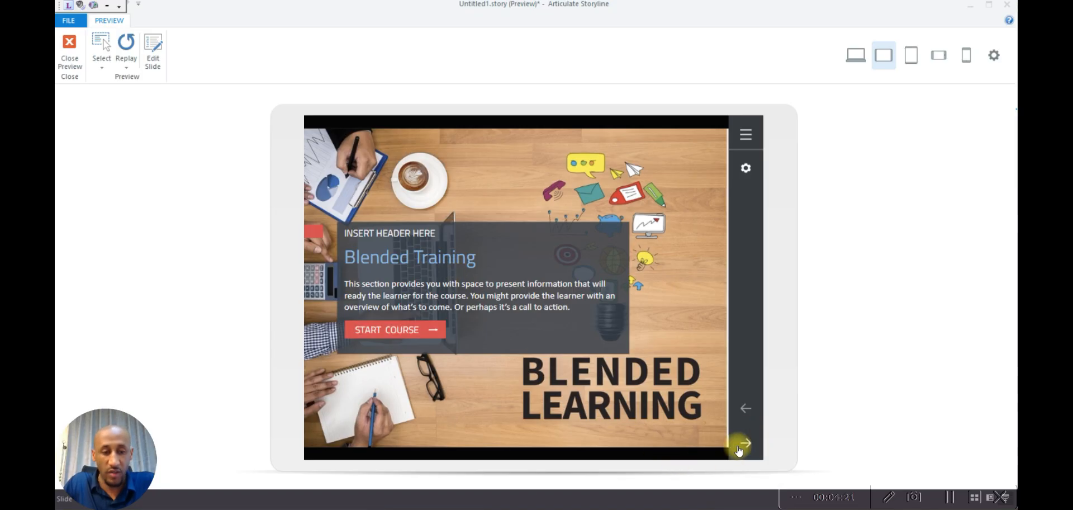
Test the Start Course button and the next arrow on the Instructions Layout slide, and close the preview
{"action": "left_click", "coordinate": [382, 326]}
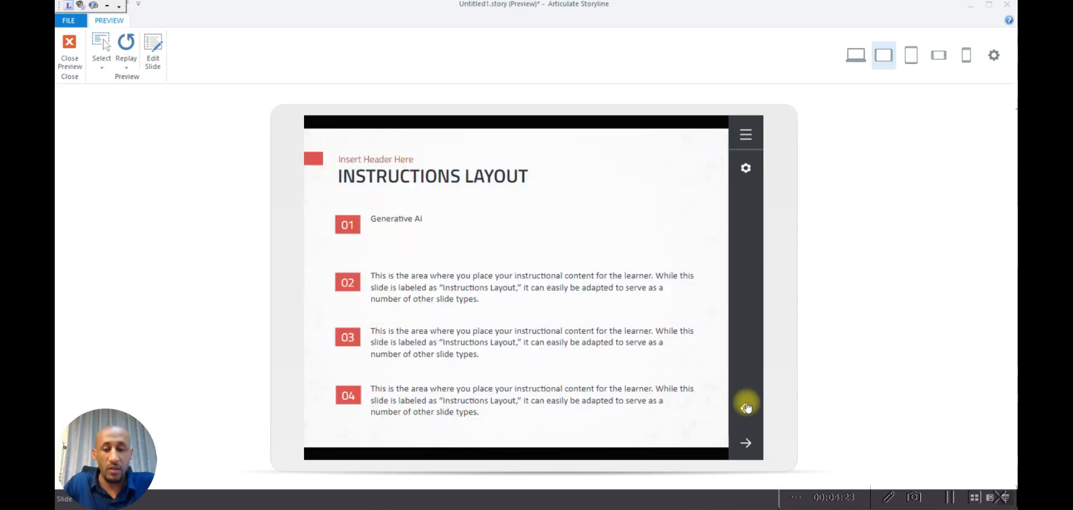
{"action": "left_click", "coordinate": [746, 446]}
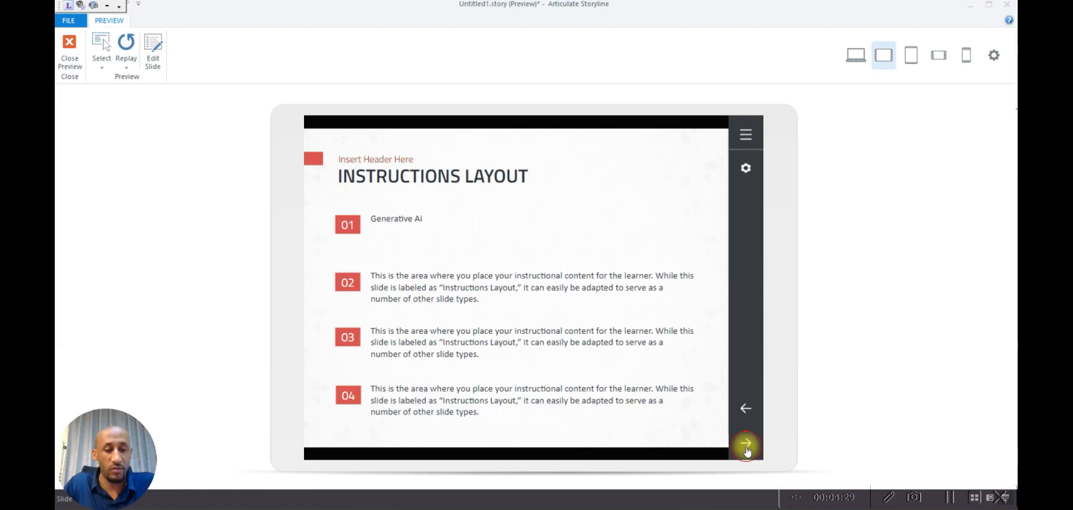
{"action": "left_click", "coordinate": [77, 61]}
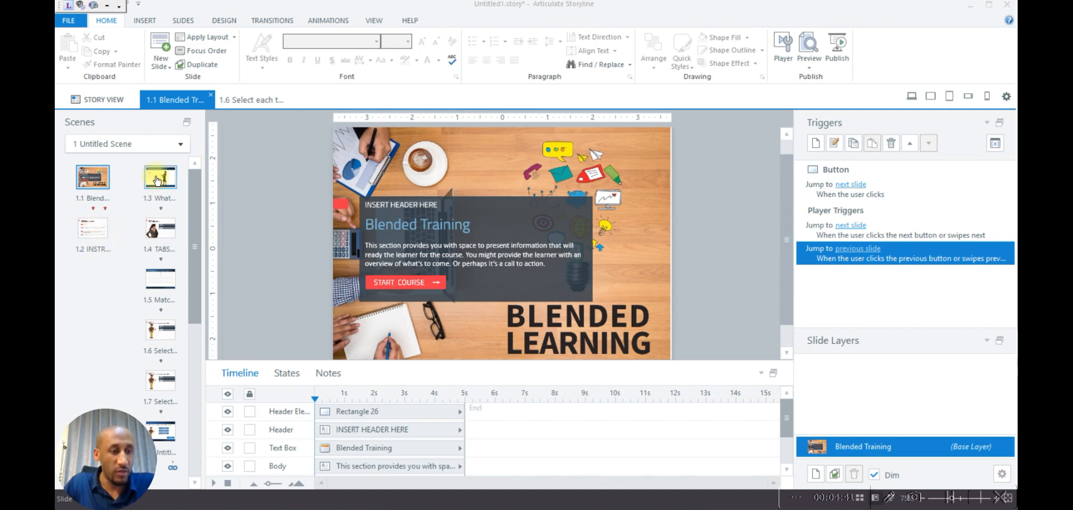
Add a trigger to the Instructions Layout slide that jumps to 1.3 What is the capital city of Ethiopia? on Next Button / Swipe Next
{"action": "left_click", "coordinate": [103, 229]}
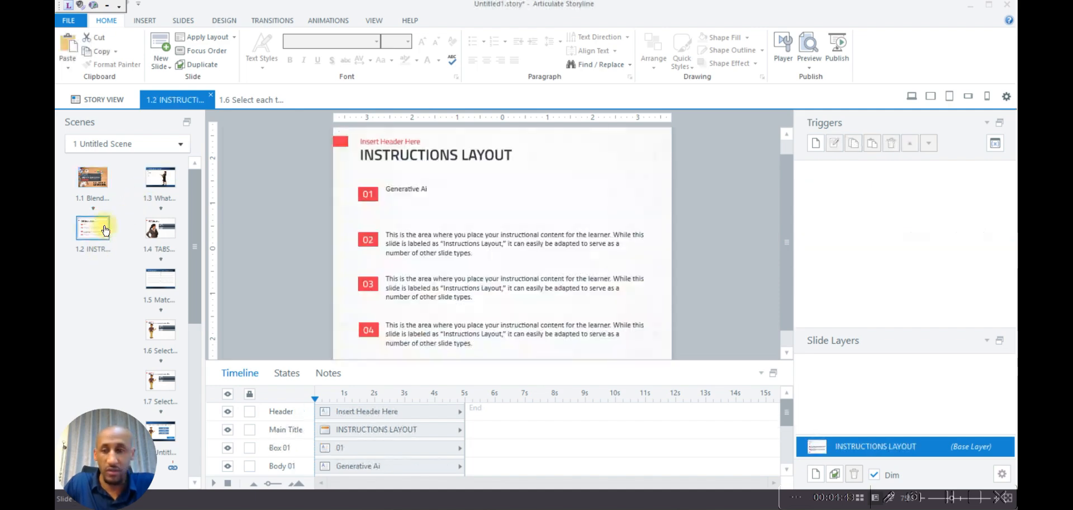
{"action": "left_click", "coordinate": [816, 144]}
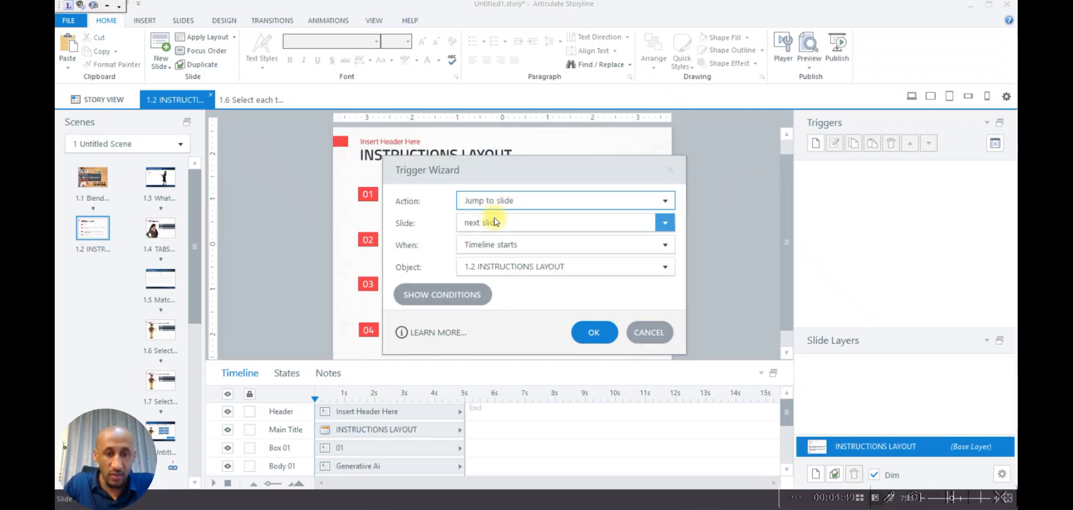
{"action": "left_click", "coordinate": [665, 222]}
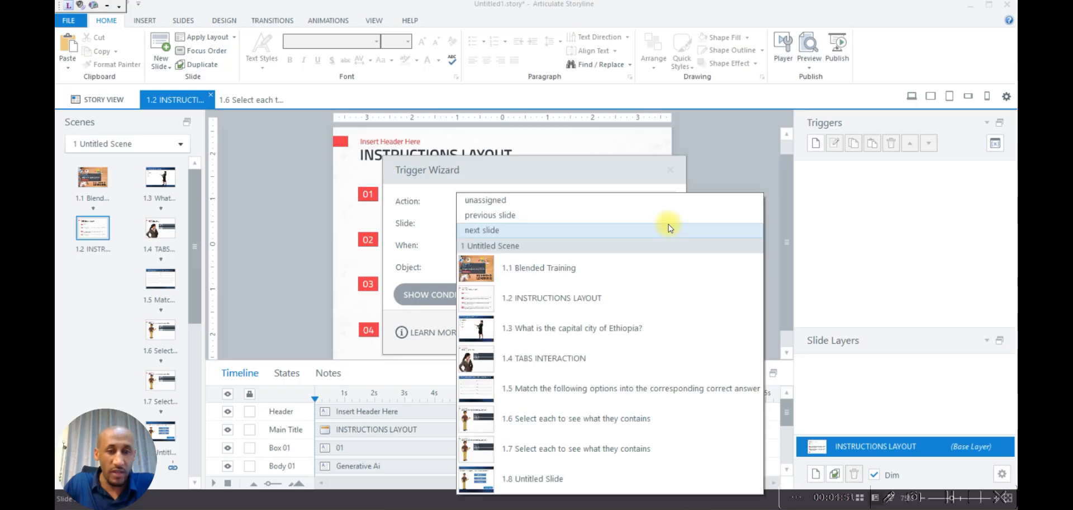
{"action": "left_click", "coordinate": [539, 332]}
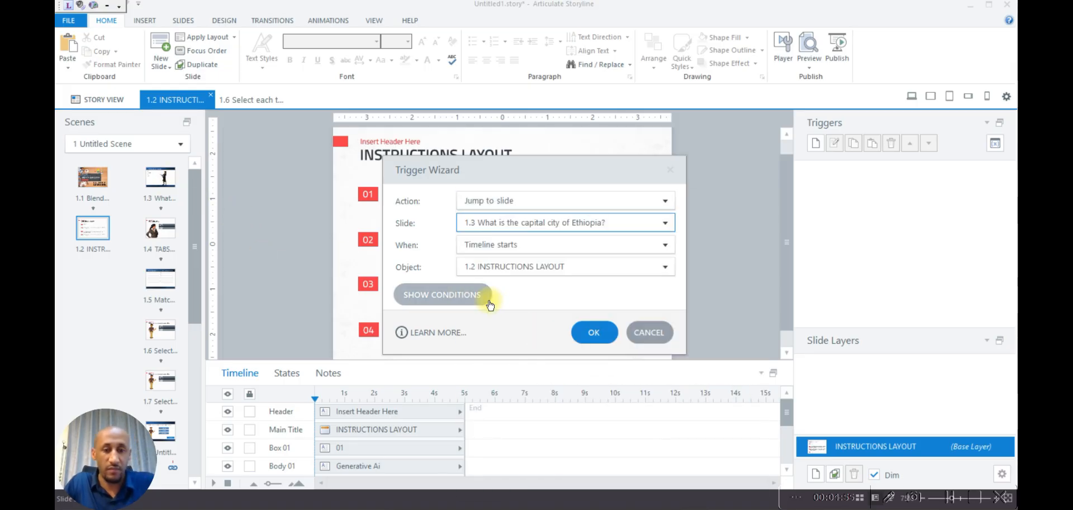
{"action": "left_click", "coordinate": [558, 244]}
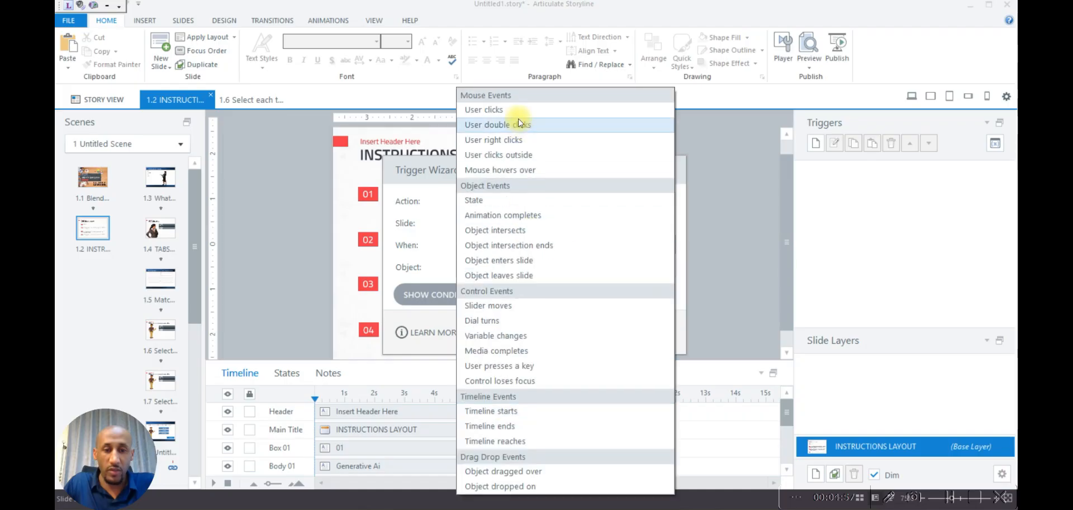
{"action": "left_click", "coordinate": [515, 109]}
{"action": "left_click", "coordinate": [596, 268]}
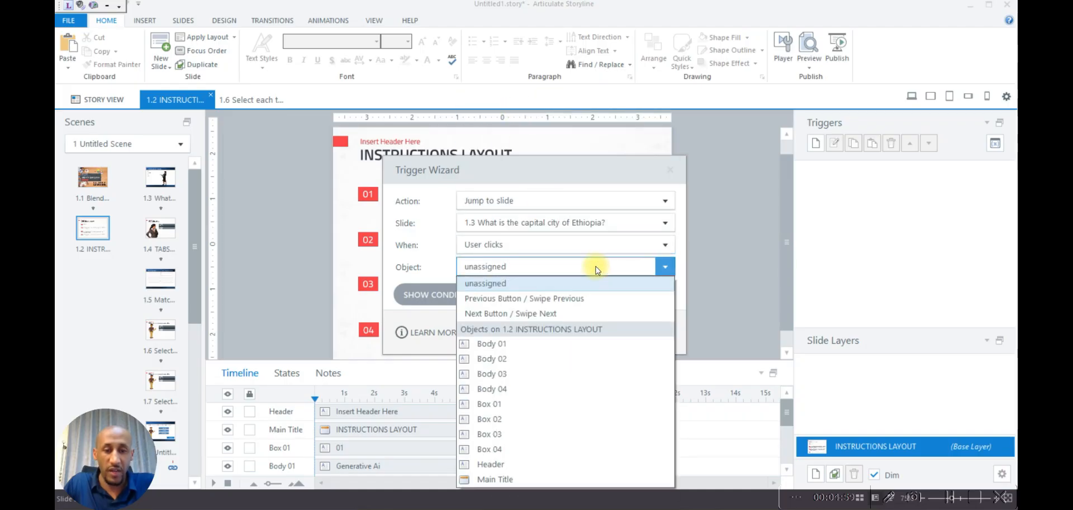
{"action": "left_click", "coordinate": [545, 313]}
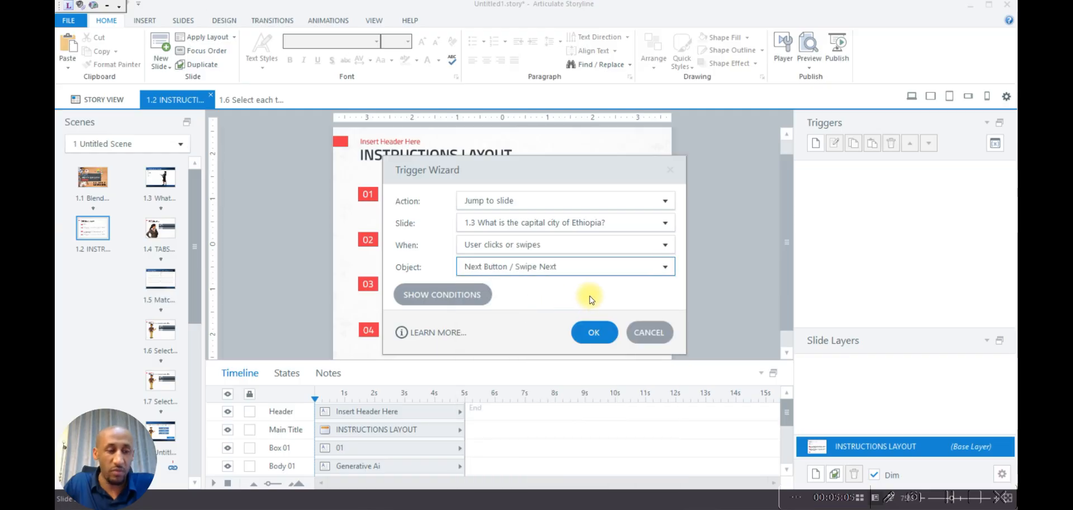
{"action": "left_click", "coordinate": [582, 337]}
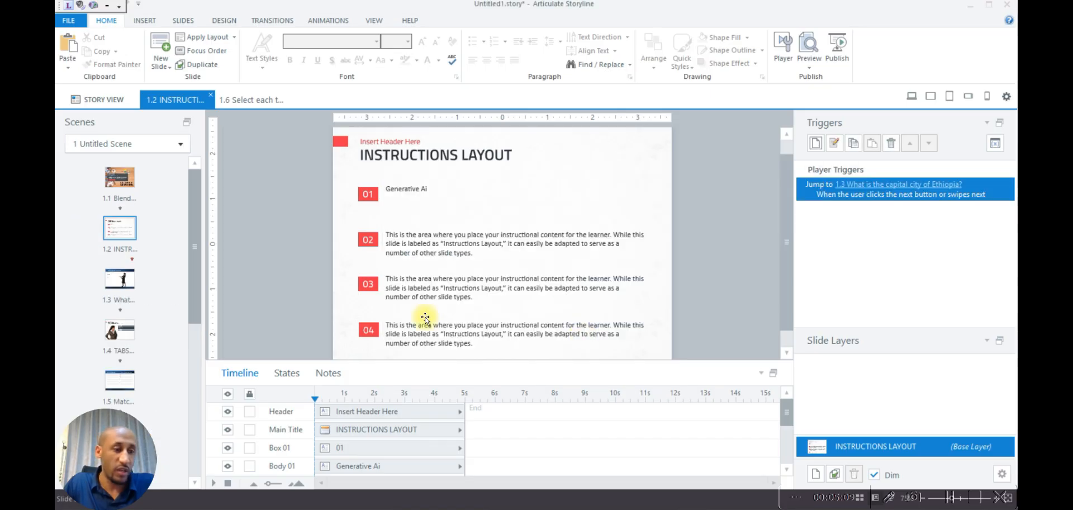
Add a second trigger to the Instructions Layout slide that jumps to 1.1 Blended Training on Previous Button / Swipe Previous
{"action": "left_click", "coordinate": [124, 287]}
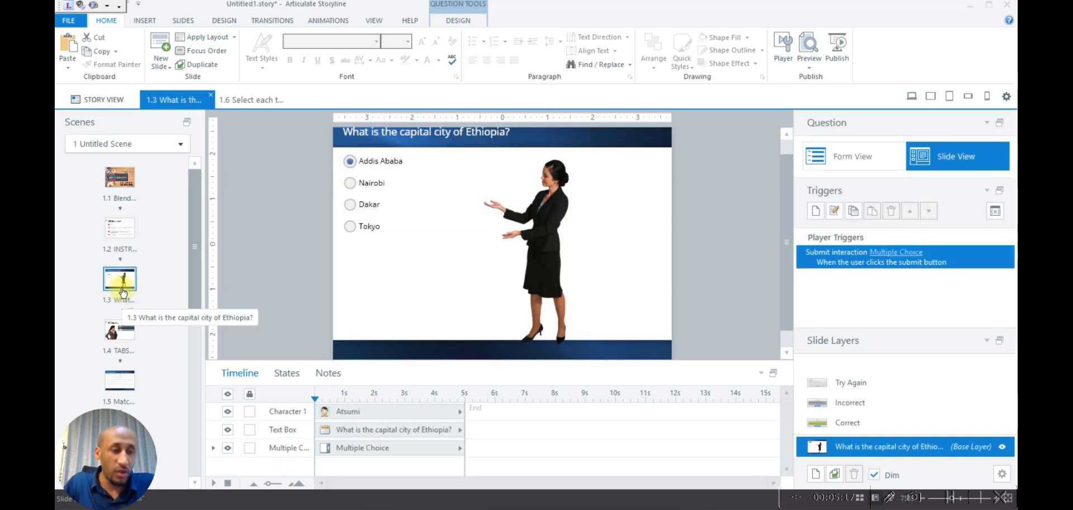
{"action": "left_click", "coordinate": [120, 228]}
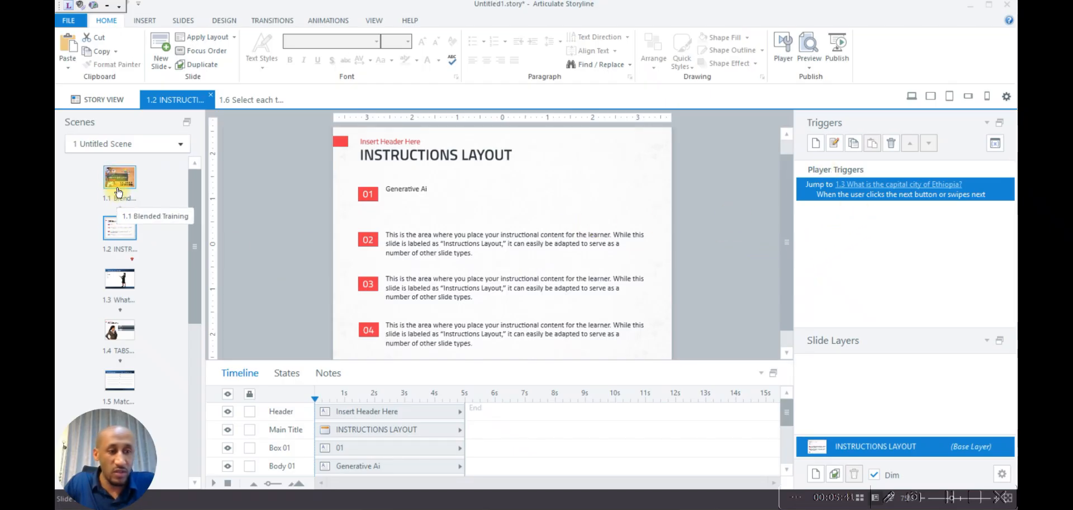
{"action": "left_click", "coordinate": [816, 143]}
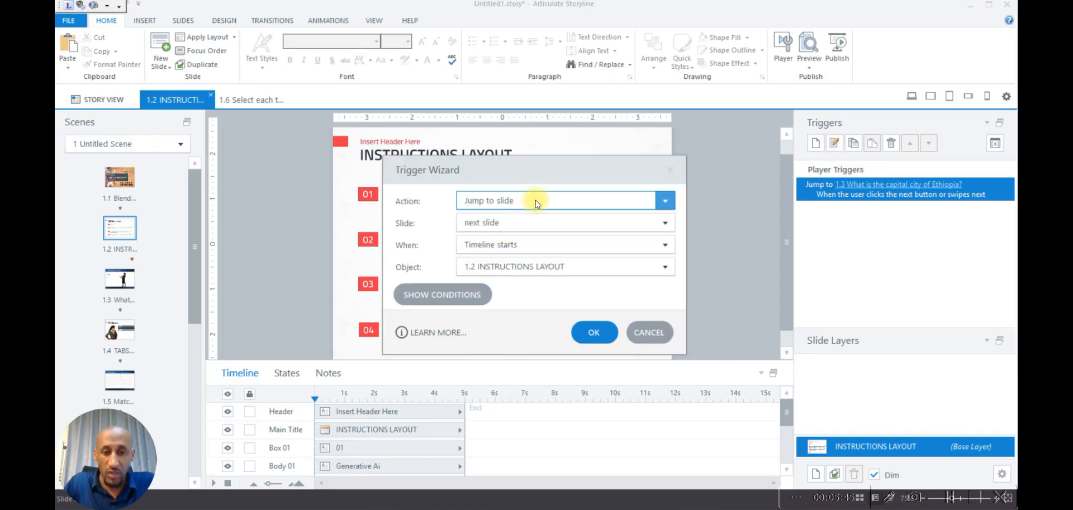
{"action": "left_click", "coordinate": [545, 223]}
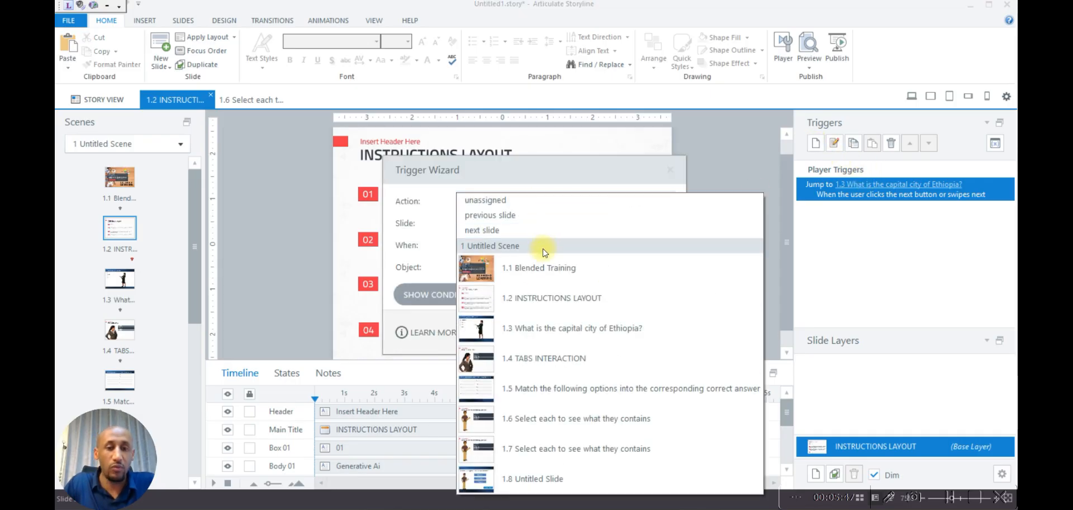
{"action": "left_click", "coordinate": [540, 271]}
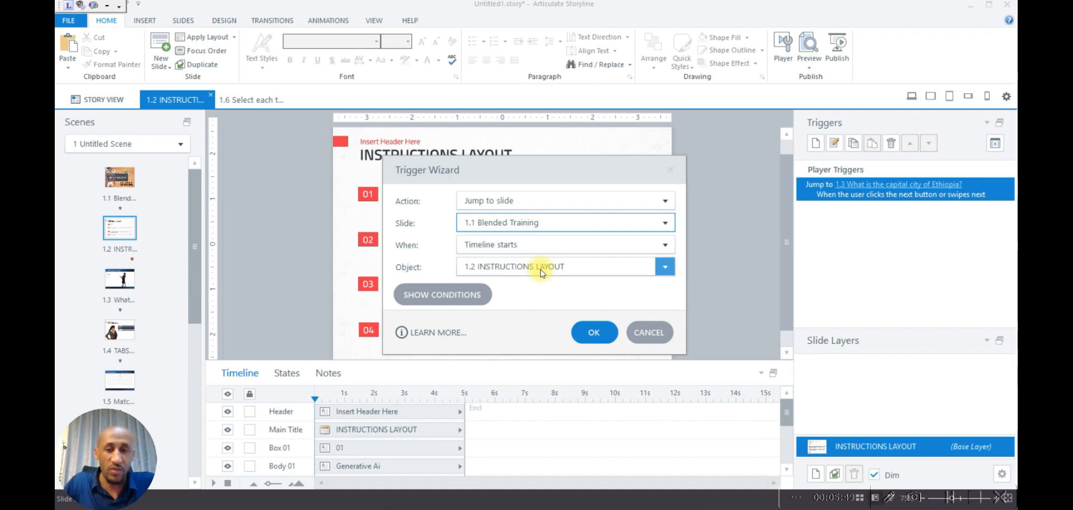
{"action": "left_click", "coordinate": [639, 244]}
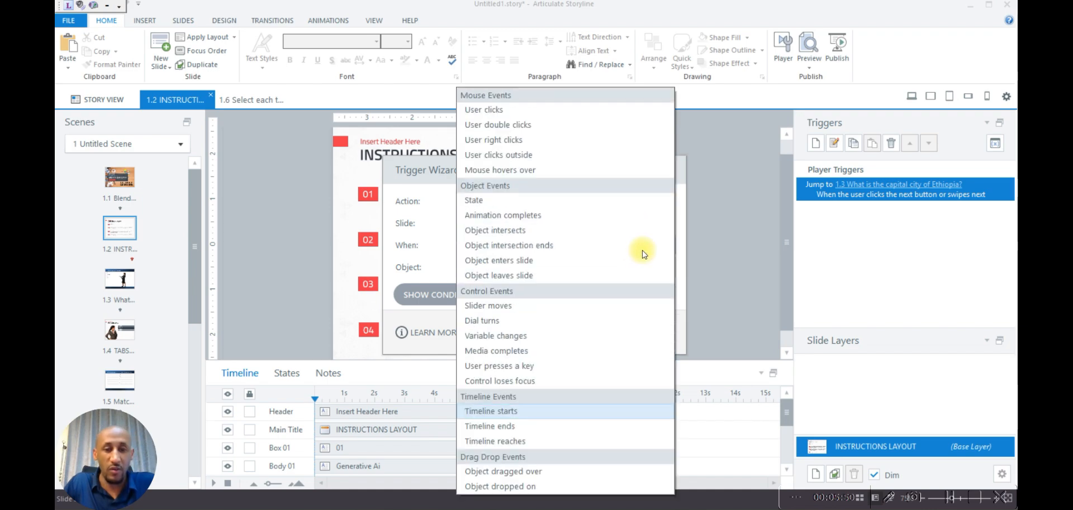
{"action": "left_click", "coordinate": [510, 109]}
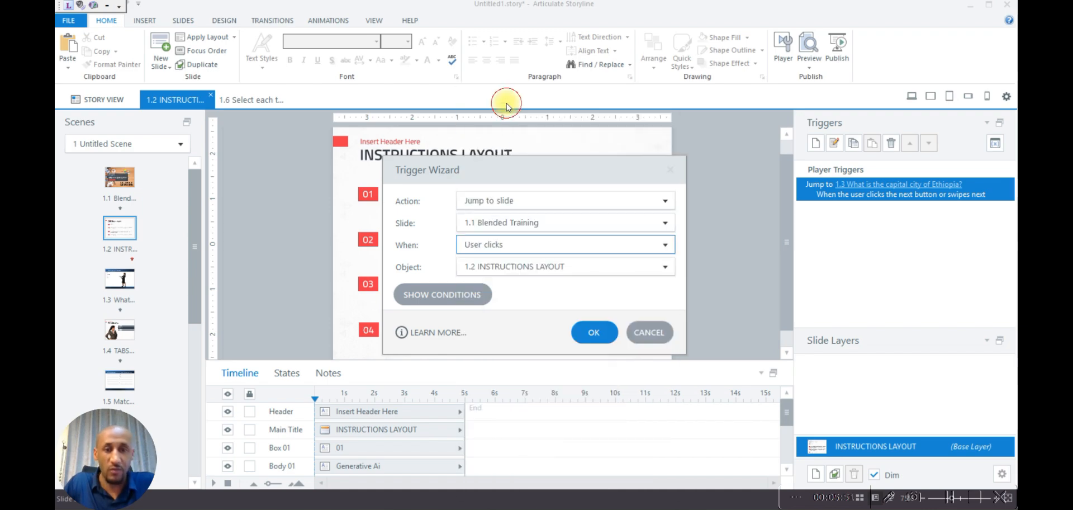
{"action": "left_click", "coordinate": [552, 271]}
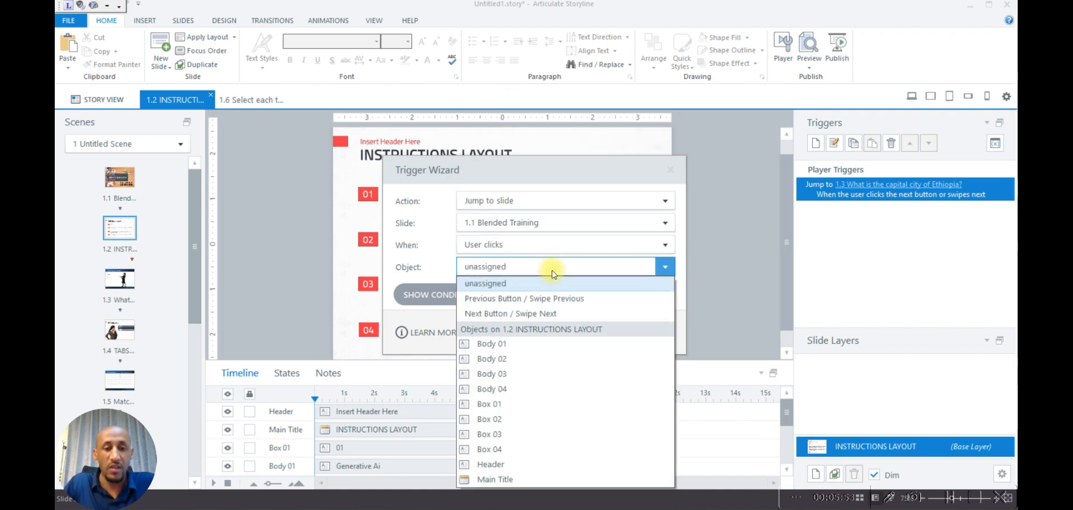
{"action": "left_click", "coordinate": [508, 299]}
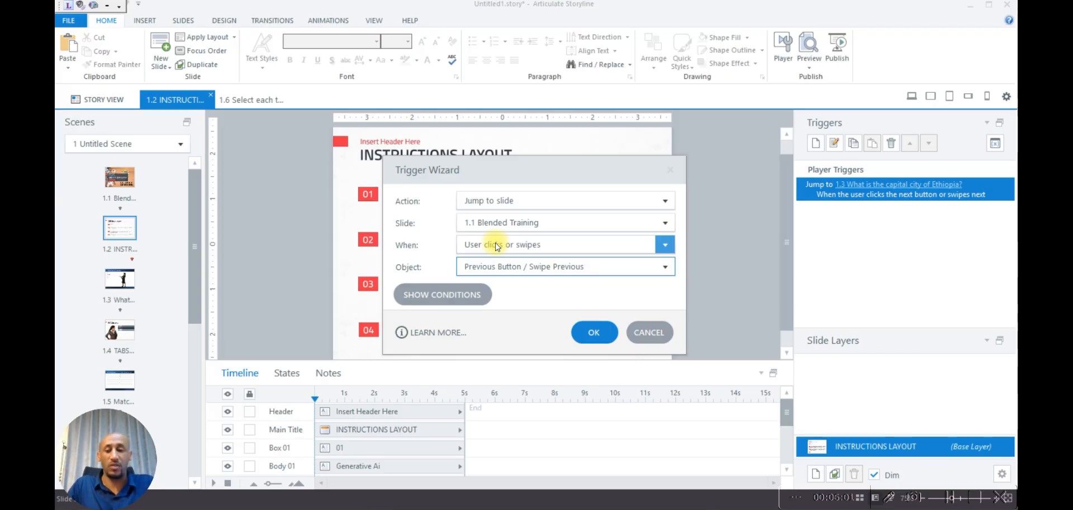
{"action": "left_click", "coordinate": [591, 334]}
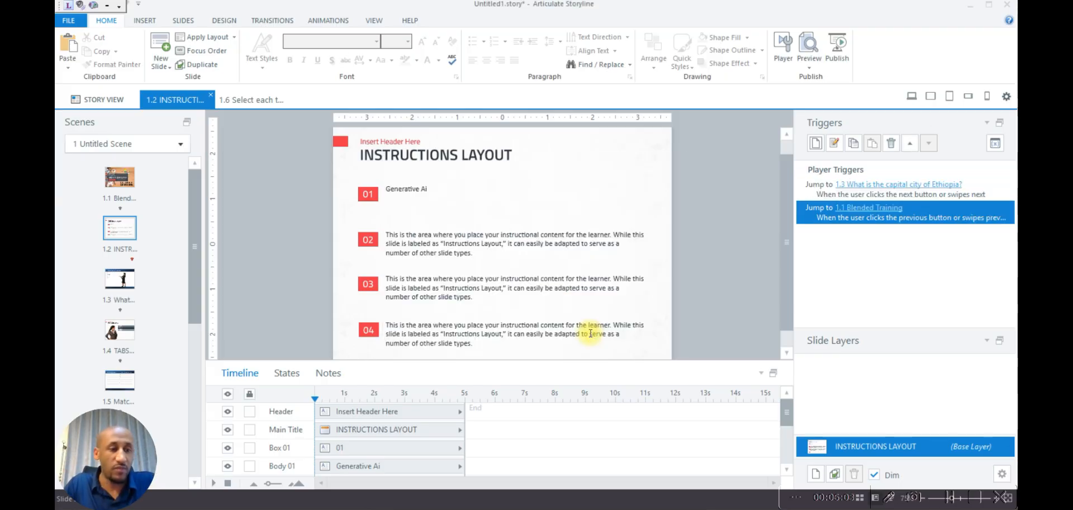
Start a new trigger on the capital city of Ethiopia slide that jumps to 1.2 INSTRUCTIONS LAYOUT when the user clicks
{"action": "left_click", "coordinate": [115, 236]}
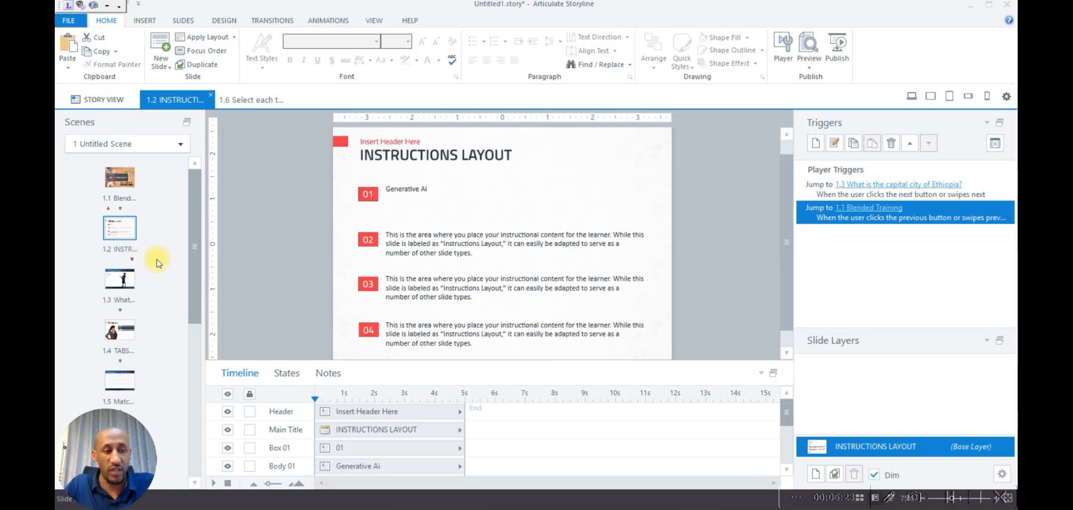
{"action": "left_click", "coordinate": [119, 242]}
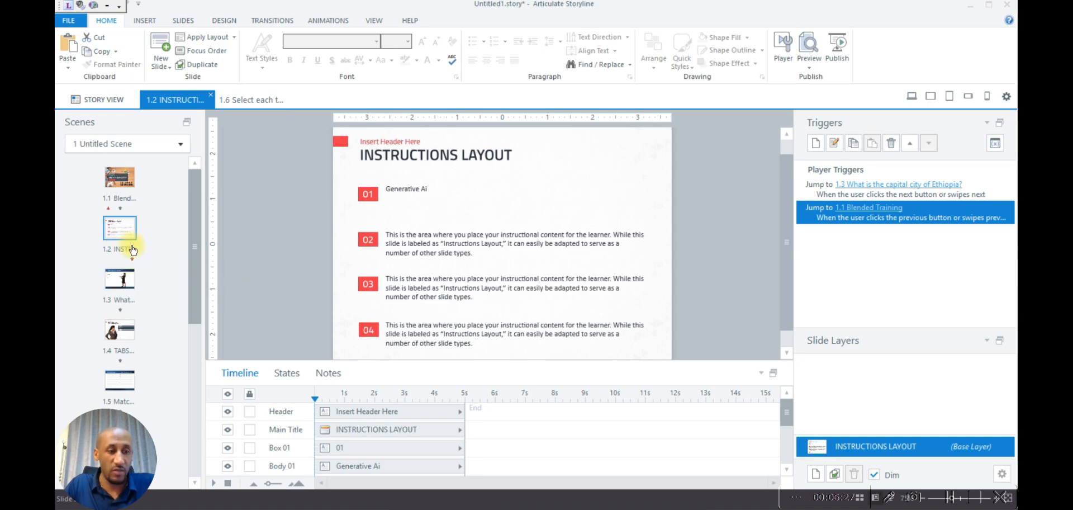
{"action": "left_click", "coordinate": [123, 283]}
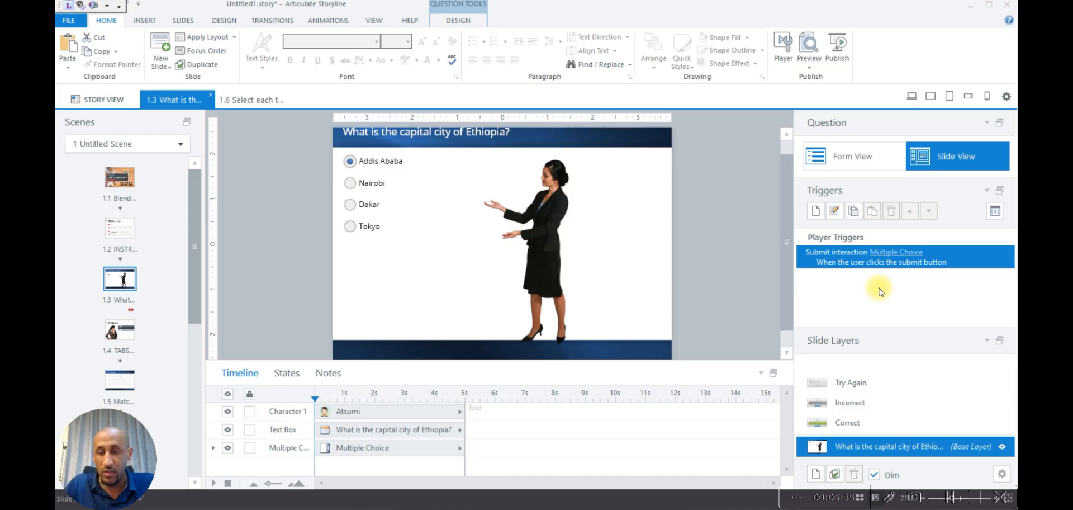
{"action": "left_click", "coordinate": [911, 303]}
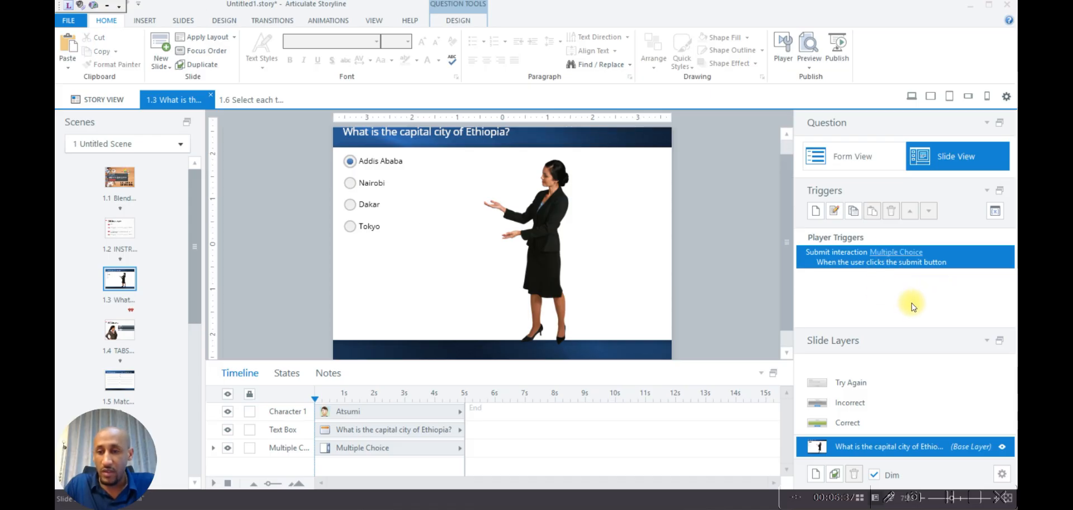
{"action": "left_click", "coordinate": [816, 211]}
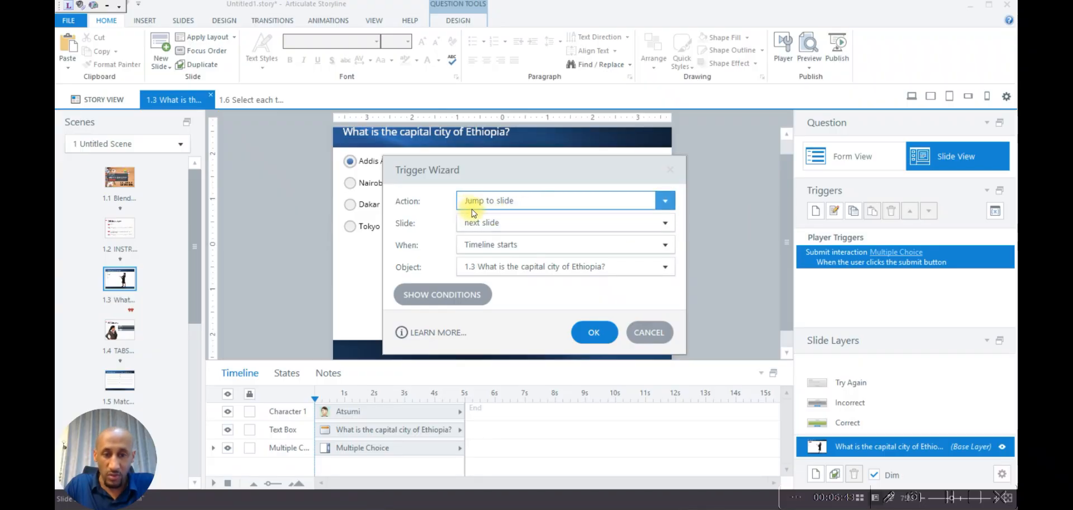
{"action": "left_click", "coordinate": [533, 222]}
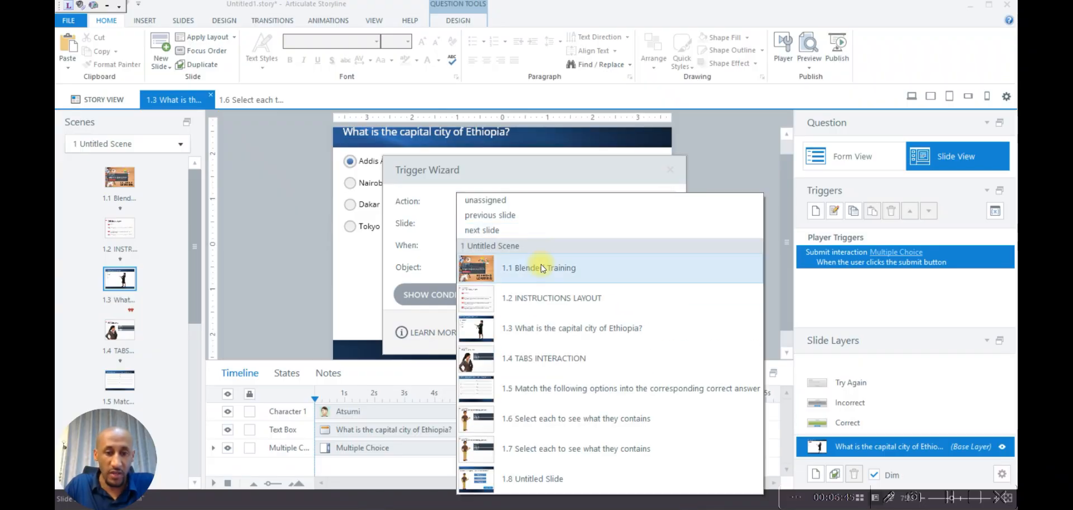
{"action": "left_click", "coordinate": [538, 305]}
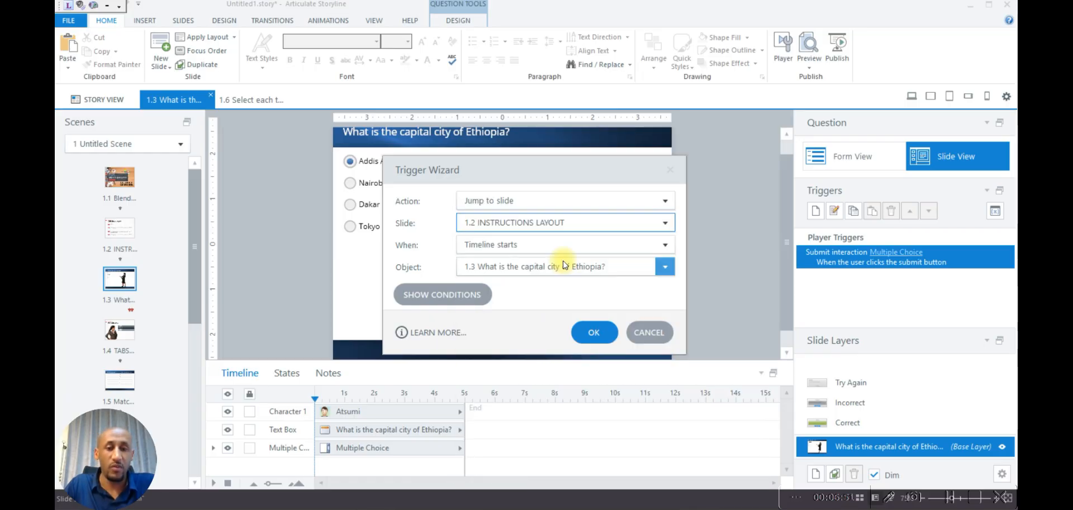
{"action": "left_click", "coordinate": [579, 244]}
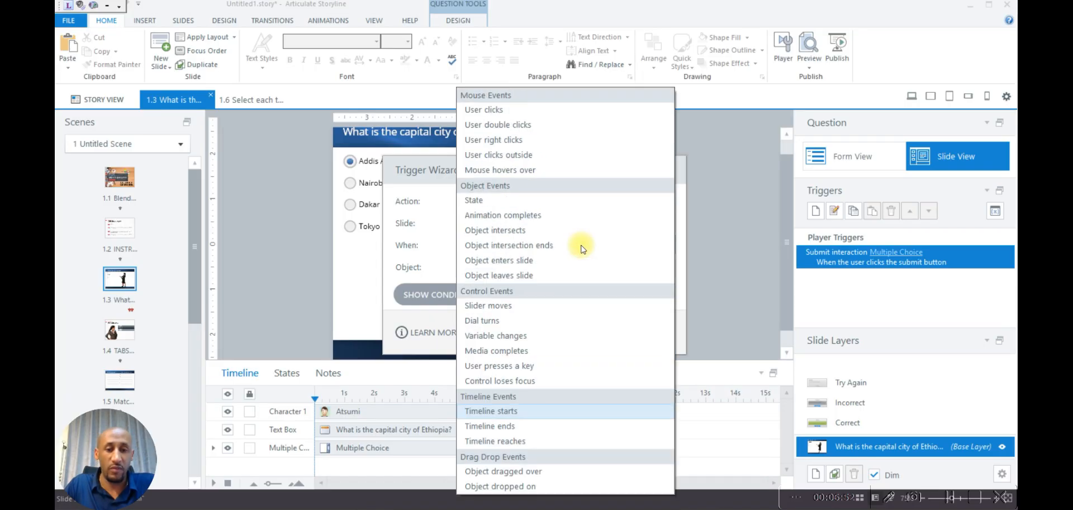
{"action": "left_click", "coordinate": [513, 111]}
Assign Previous Button / Swipe Previous as the new trigger's object and save the trigger
{"action": "left_click", "coordinate": [546, 269]}
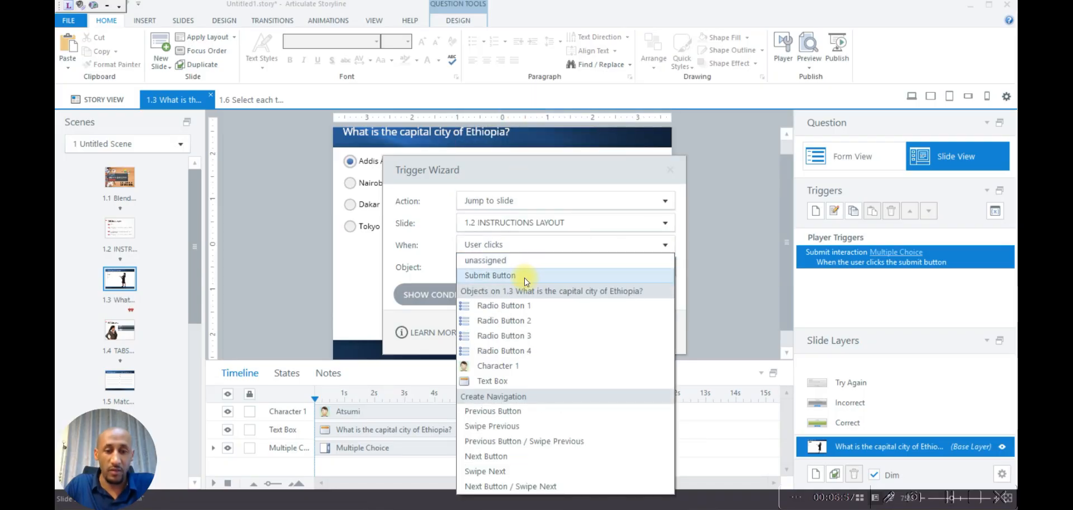
{"action": "left_click", "coordinate": [513, 247]}
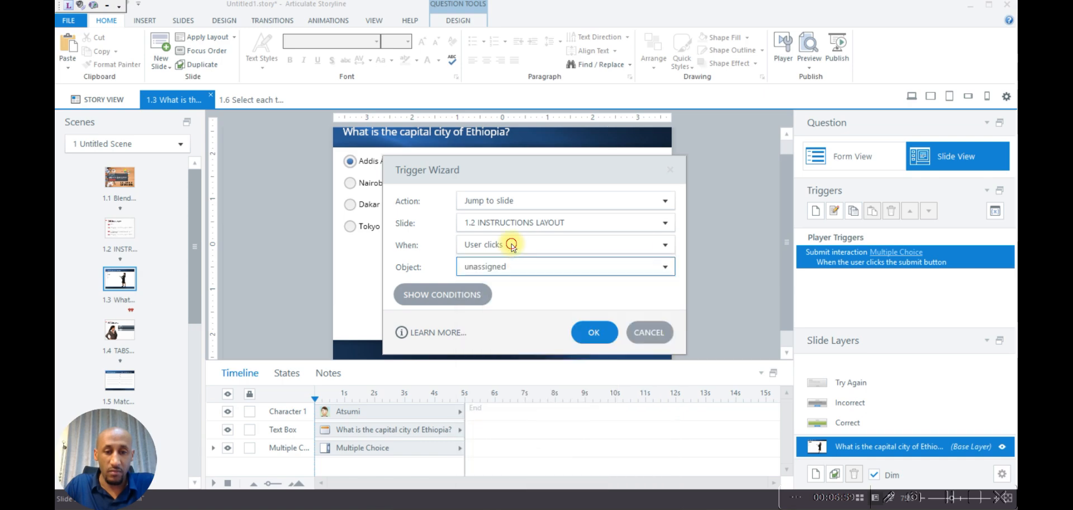
{"action": "left_click", "coordinate": [516, 266]}
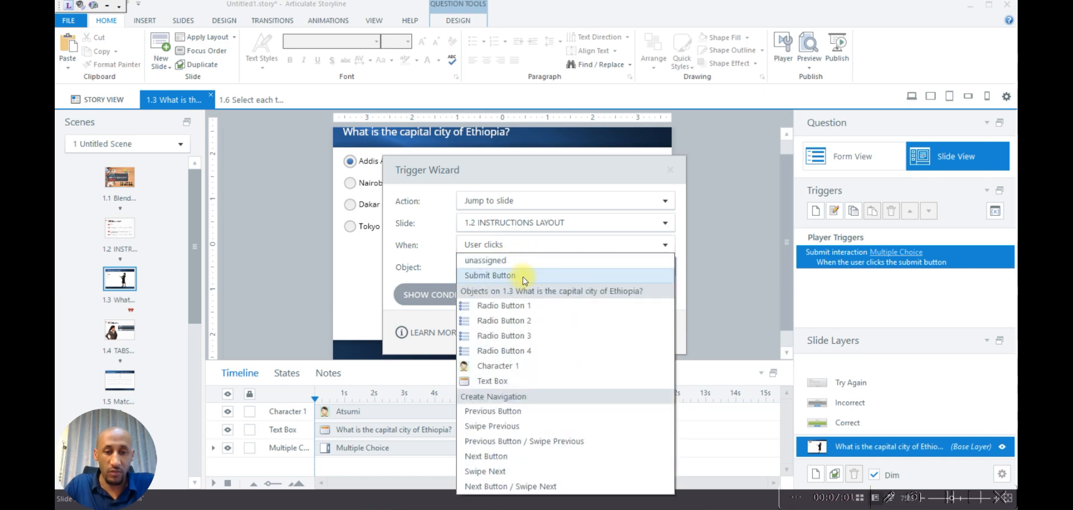
{"action": "left_click", "coordinate": [565, 223]}
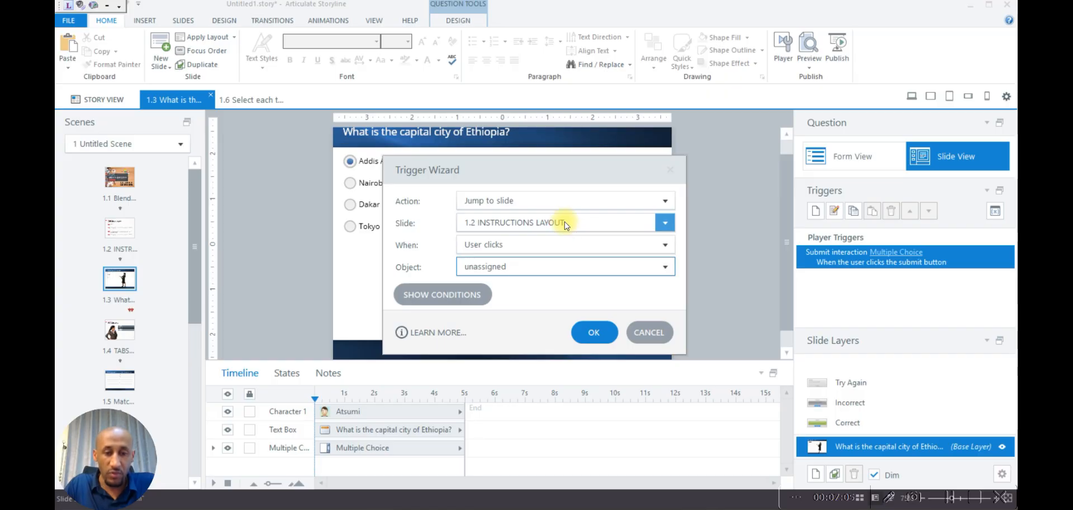
{"action": "left_click", "coordinate": [539, 245]}
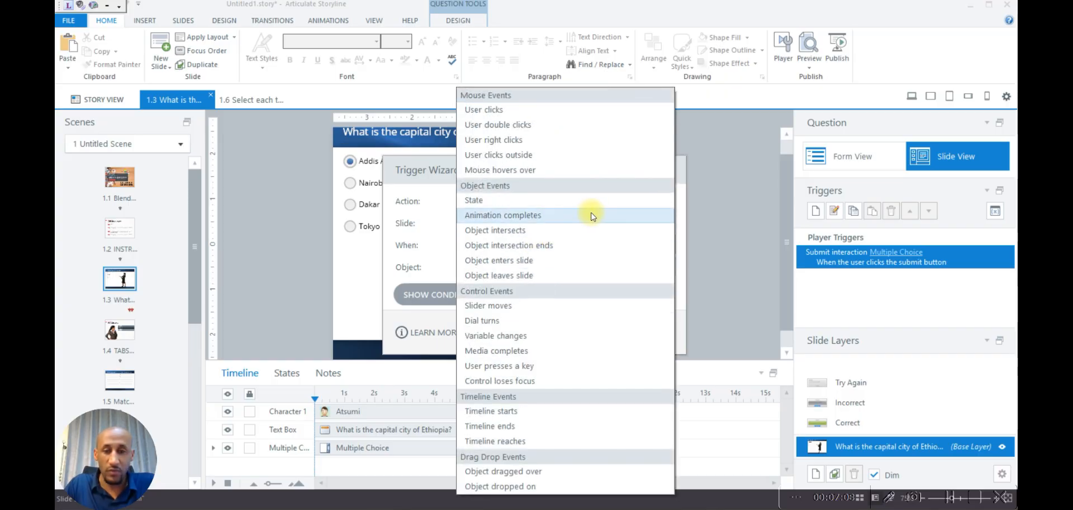
{"action": "left_click", "coordinate": [712, 223]}
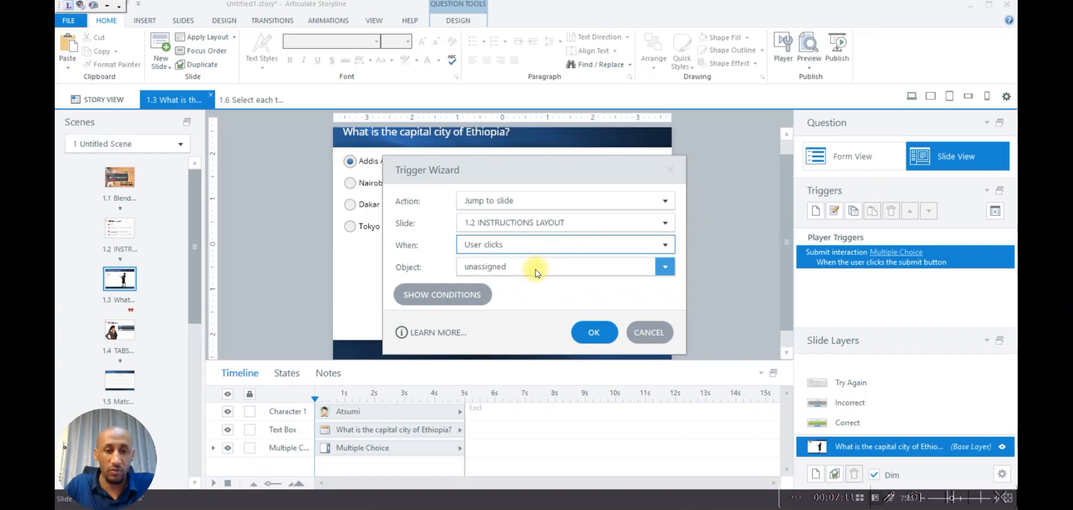
{"action": "left_click", "coordinate": [592, 267]}
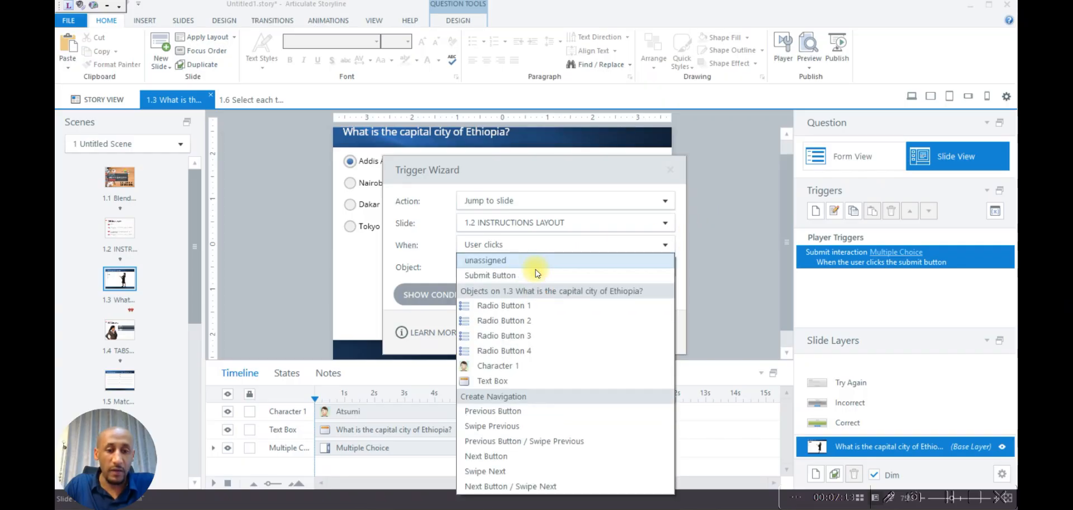
{"action": "left_click", "coordinate": [517, 442]}
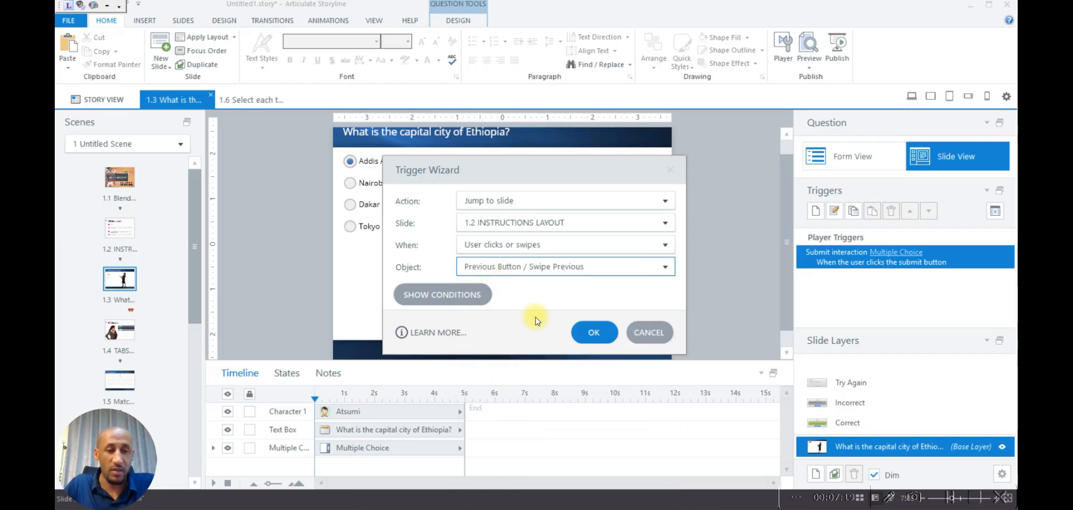
{"action": "left_click", "coordinate": [595, 332]}
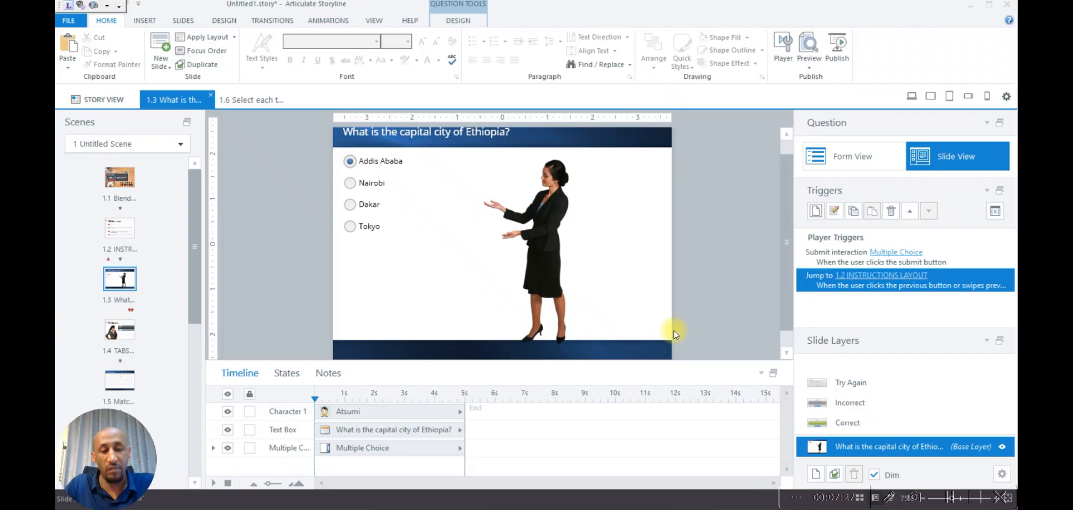
Preview the course from the capital city of Ethiopia question slide
{"action": "left_click", "coordinate": [810, 49]}
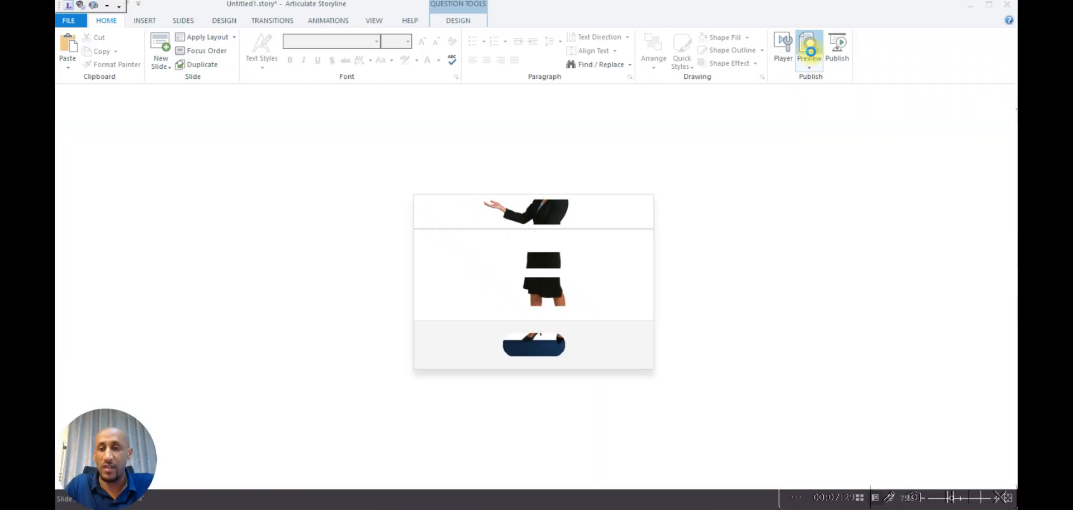
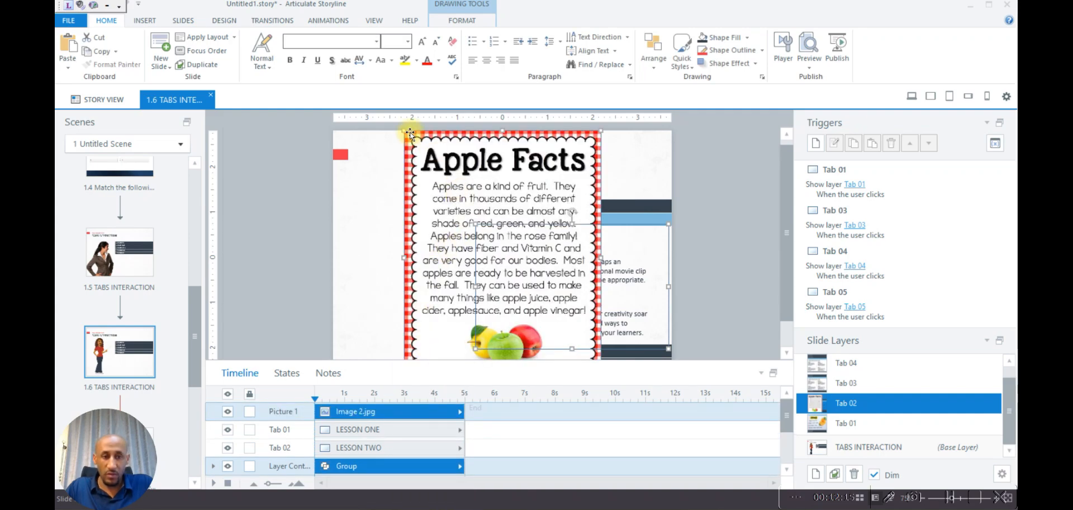
Delete the Apple Facts picture together with the placeholder content group on the Tab 02 layer, and paste the picture back in
{"action": "left_click_drag", "start_coordinate": [500, 132], "coordinate": [501, 203]}
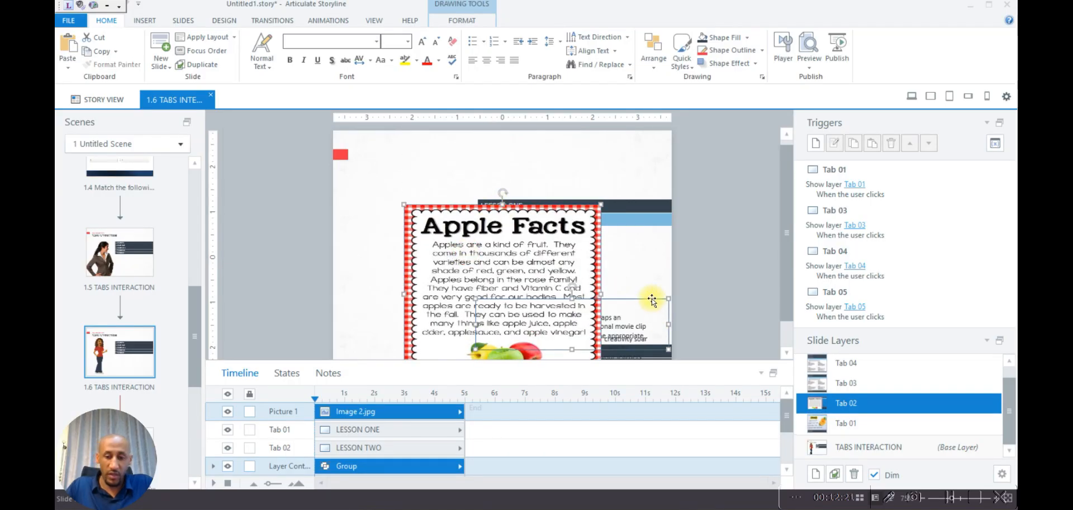
{"action": "key", "text": "Delete"}
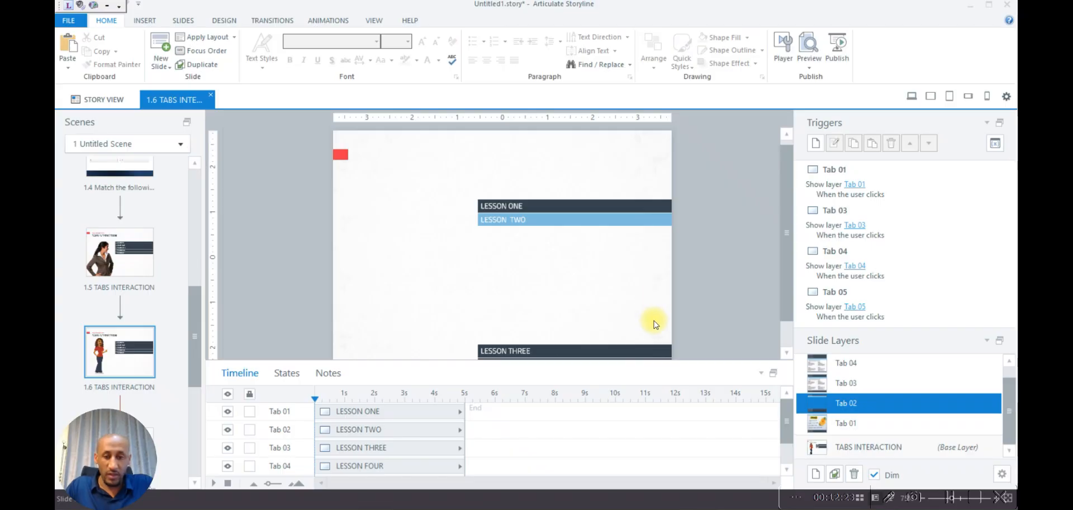
{"action": "left_click", "coordinate": [659, 509]}
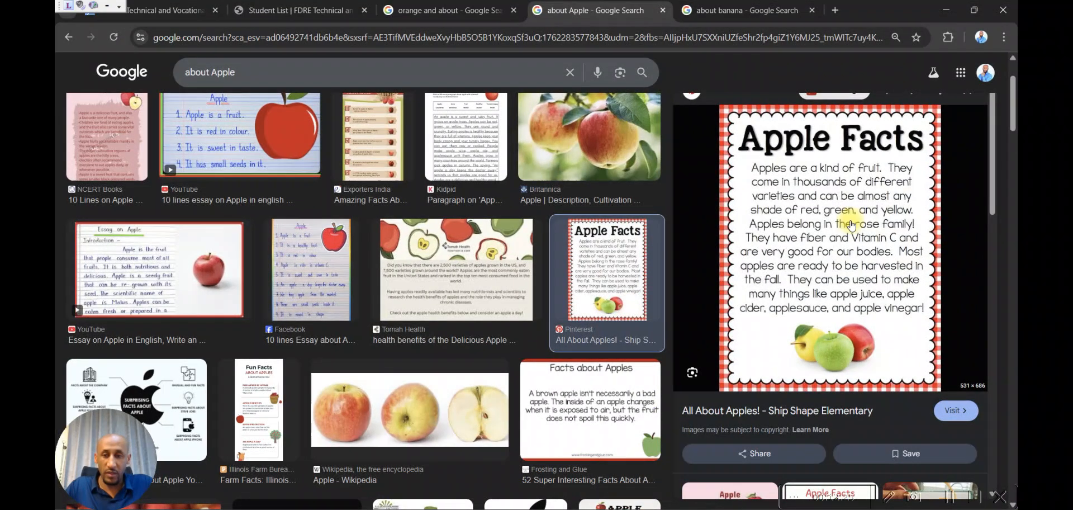
{"action": "left_click", "coordinate": [946, 10]}
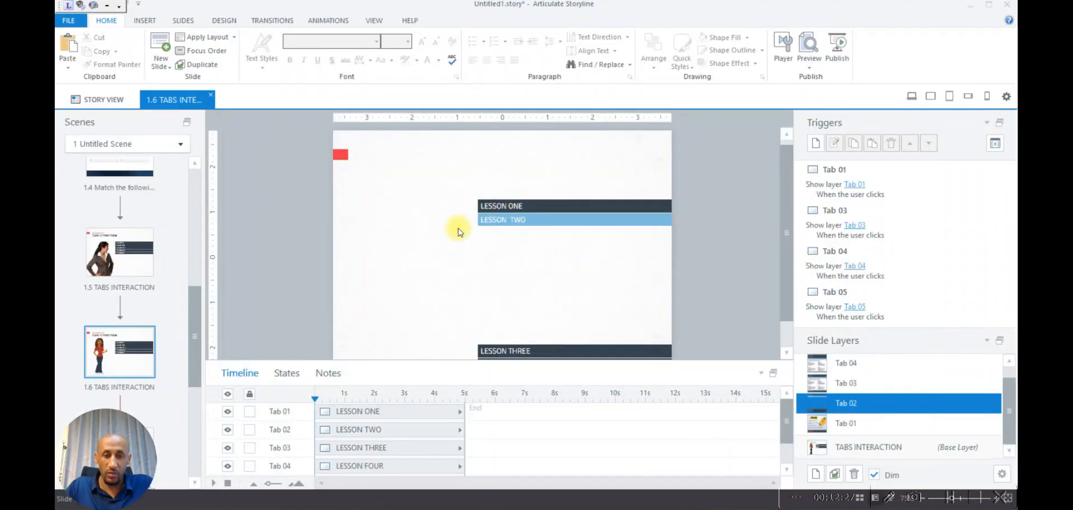
{"action": "key", "text": "ctrl+v"}
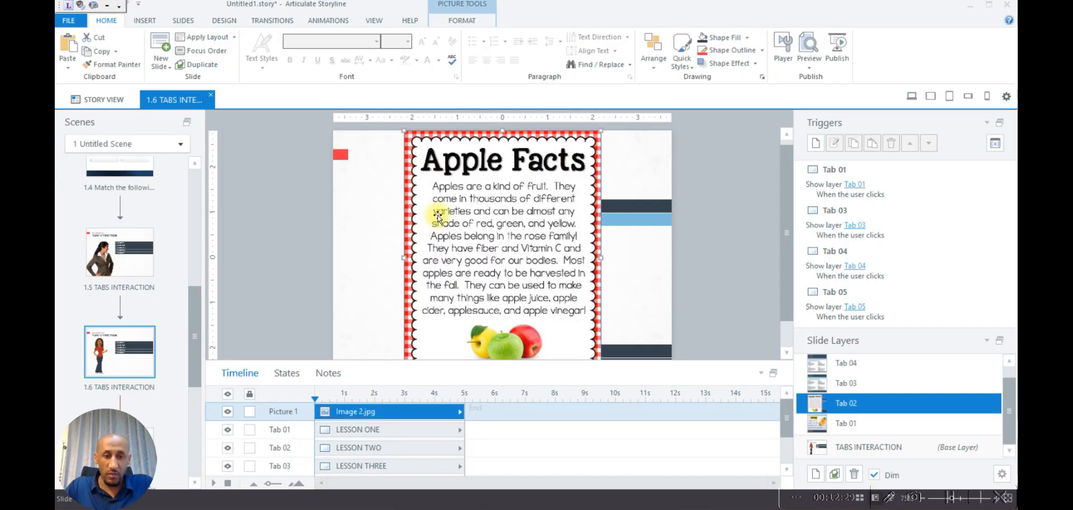
Shrink the Apple Facts picture's height and position it between the LESSON TWO and LESSON THREE bars
{"action": "left_click_drag", "start_coordinate": [438, 217], "coordinate": [510, 222]}
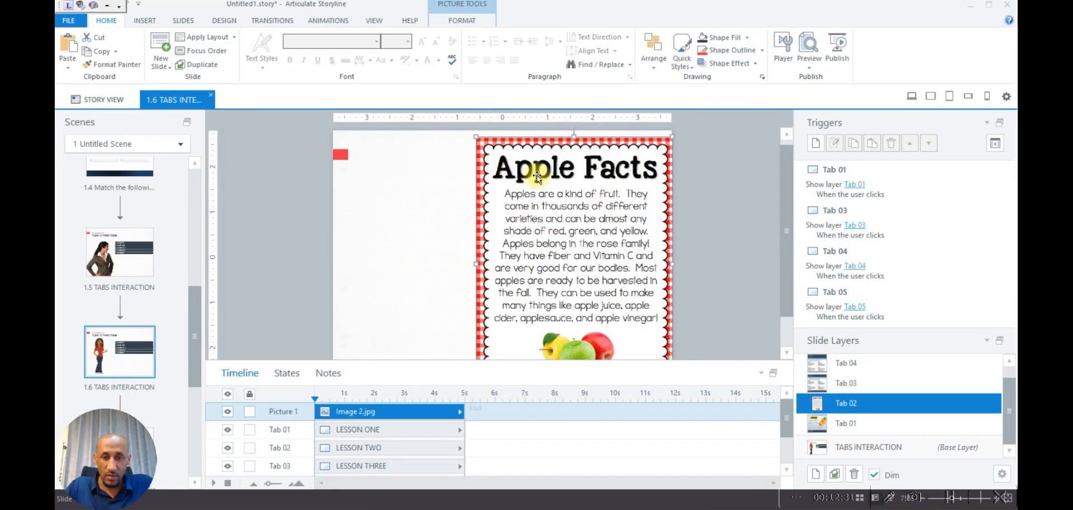
{"action": "left_click_drag", "start_coordinate": [574, 135], "coordinate": [568, 224]}
{"action": "left_click_drag", "start_coordinate": [558, 283], "coordinate": [512, 212]}
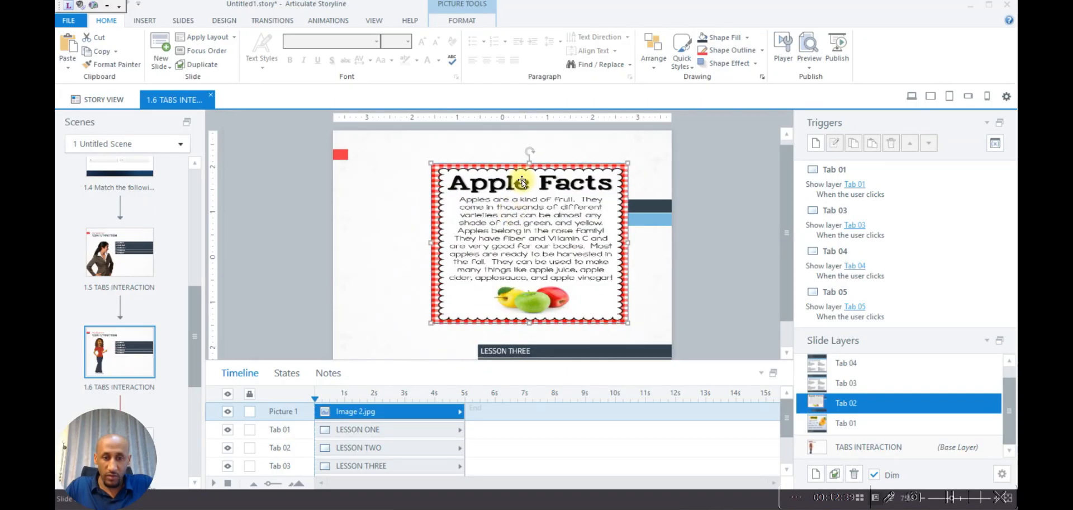
{"action": "left_click_drag", "start_coordinate": [531, 166], "coordinate": [531, 183]}
{"action": "left_click_drag", "start_coordinate": [524, 239], "coordinate": [571, 272]}
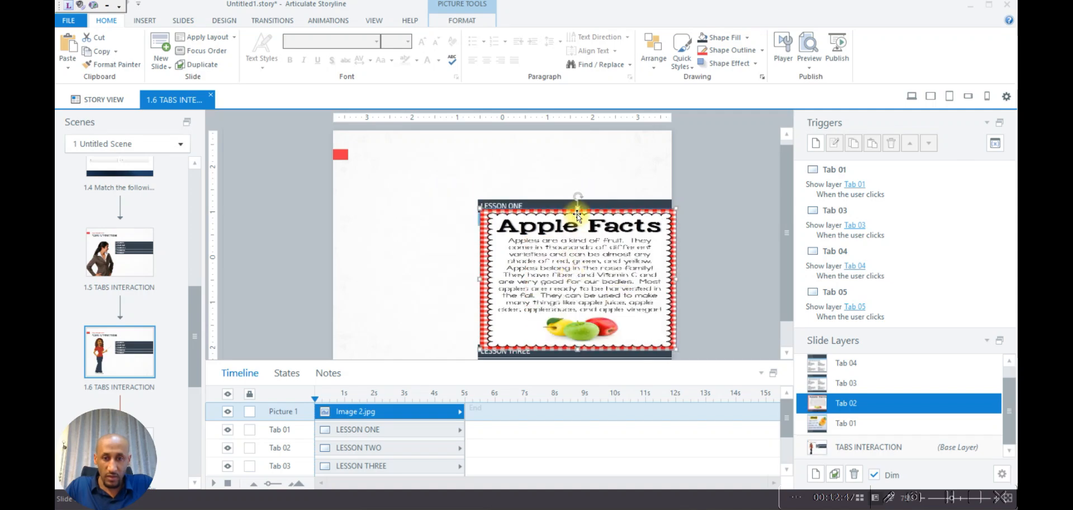
{"action": "left_click_drag", "start_coordinate": [579, 208], "coordinate": [575, 229]}
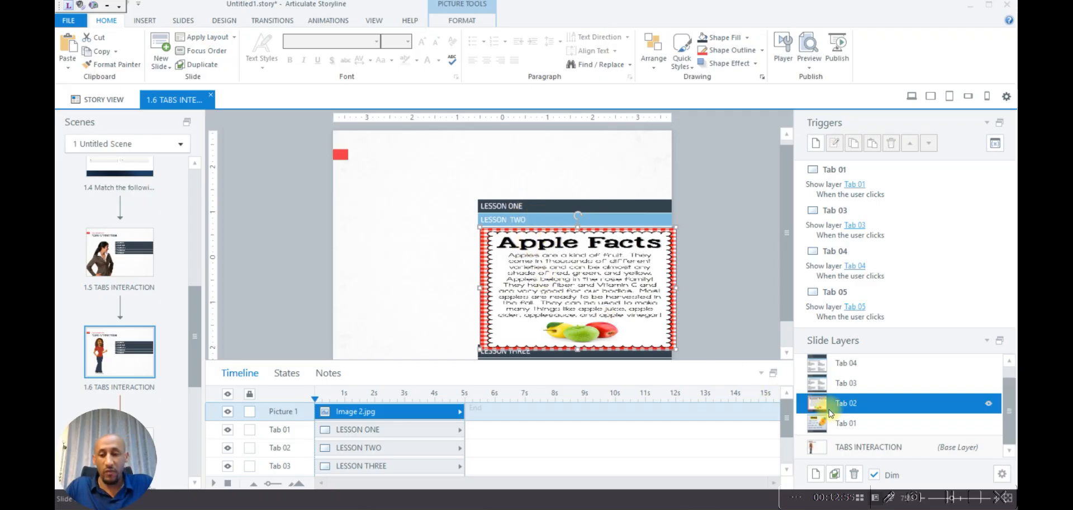
Open the Tab 03 layer and copy the 10 Health Benefits of Bananas image from the about banana Google image search in the browser
{"action": "left_click", "coordinate": [846, 383]}
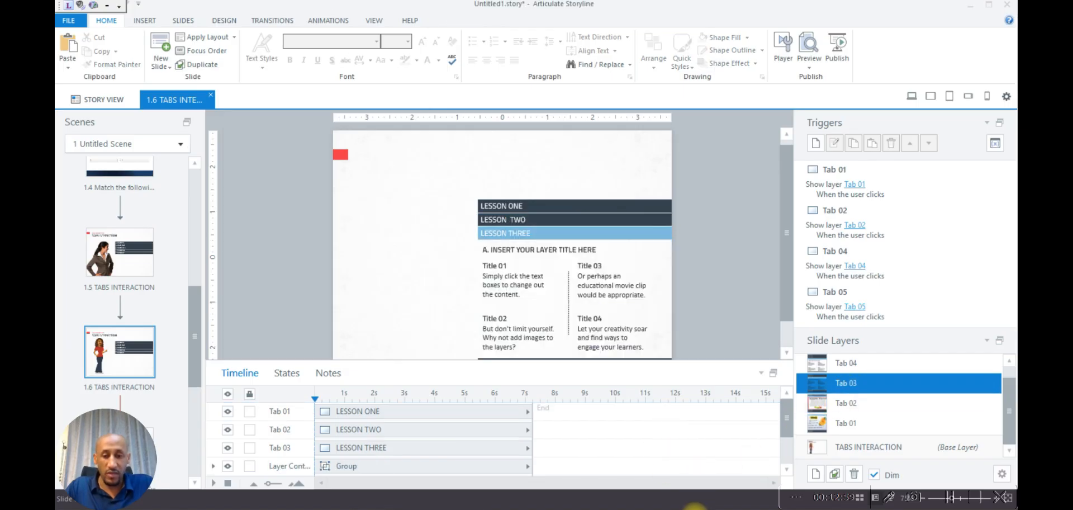
{"action": "mouse_move", "coordinate": [649, 509]}
{"action": "left_click", "coordinate": [651, 466]}
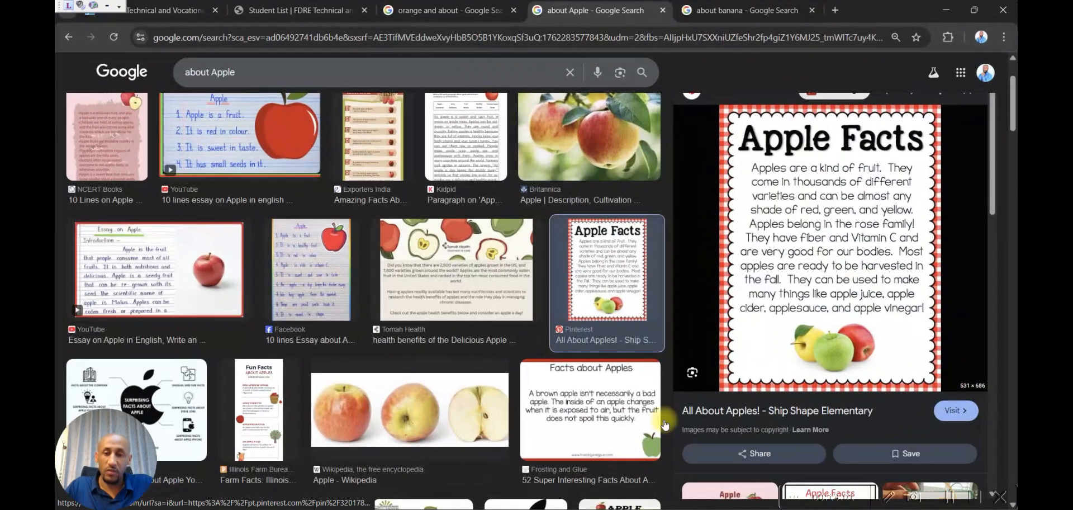
{"action": "left_click", "coordinate": [756, 6]}
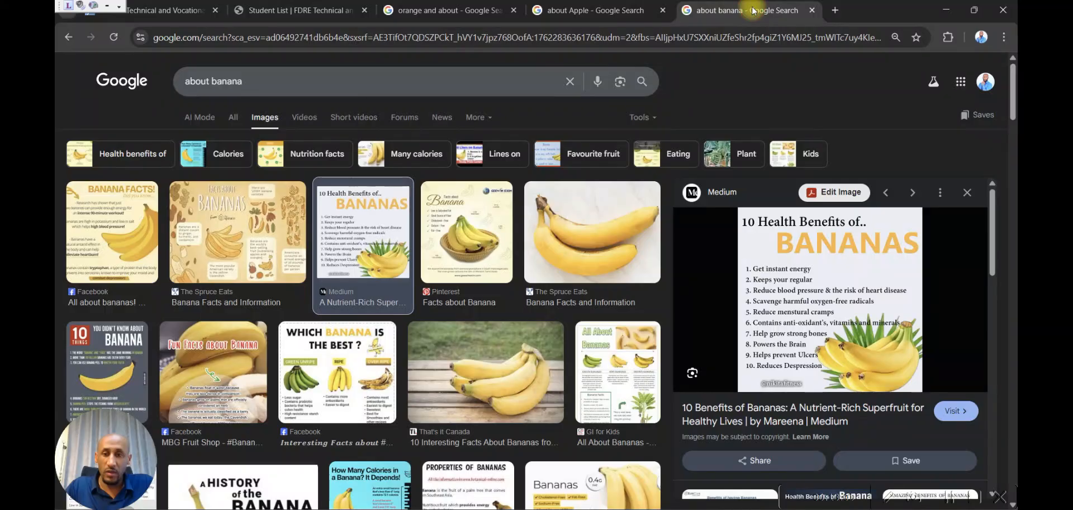
{"action": "right_click", "coordinate": [790, 309]}
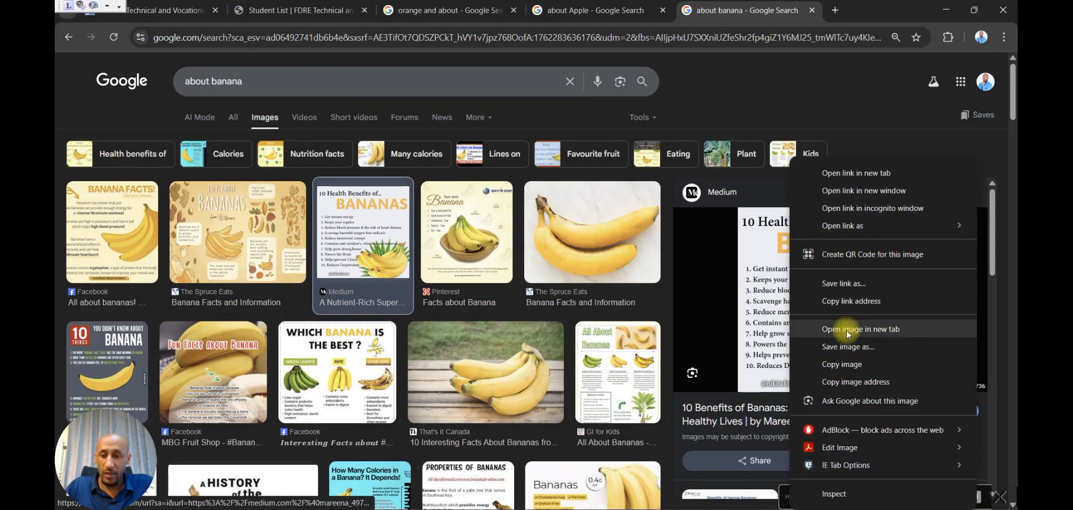
{"action": "left_click", "coordinate": [849, 373]}
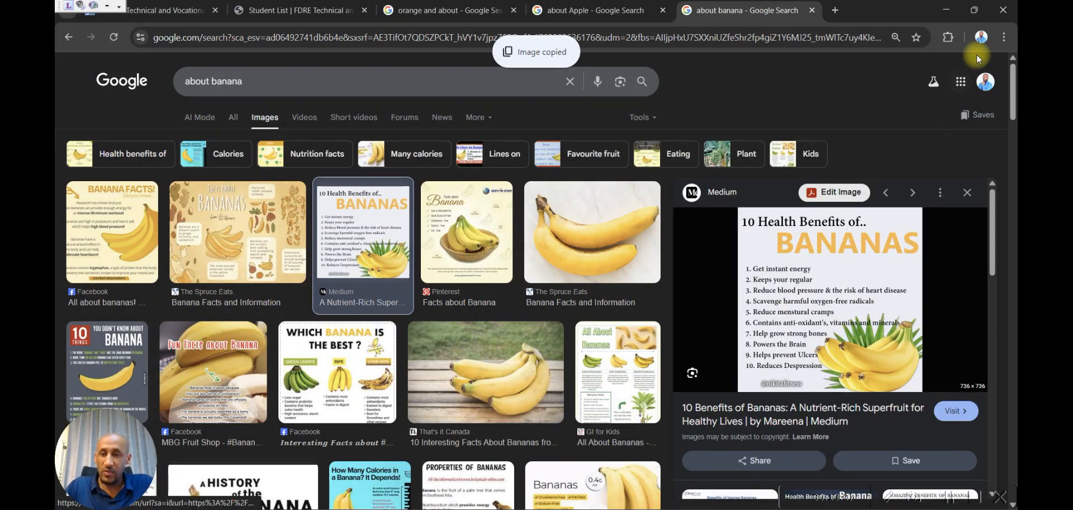
Back in Storyline, paste the bananas image onto the Tab 03 layer and delete its placeholder content group
{"action": "left_click", "coordinate": [946, 10]}
{"action": "right_click", "coordinate": [402, 196]}
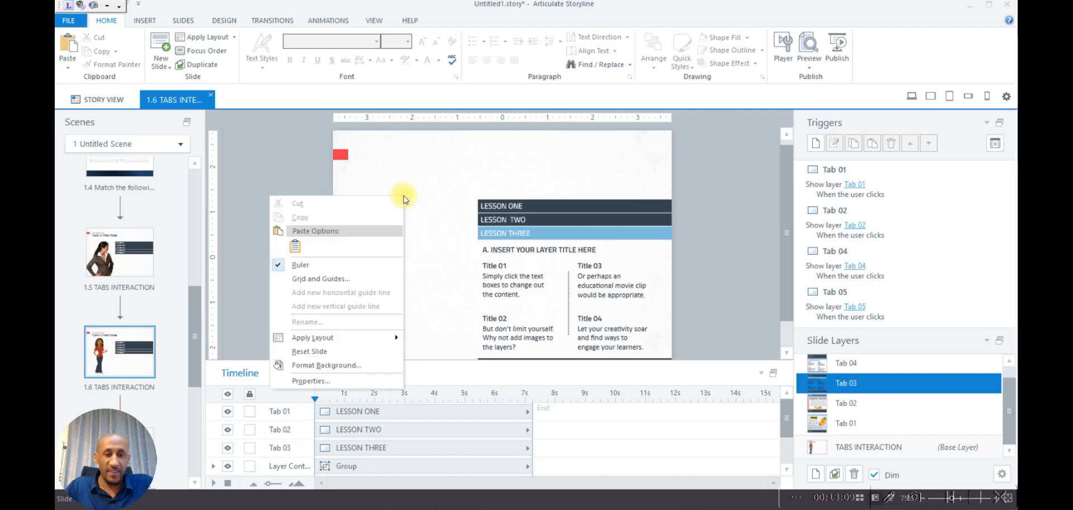
{"action": "left_click", "coordinate": [295, 245]}
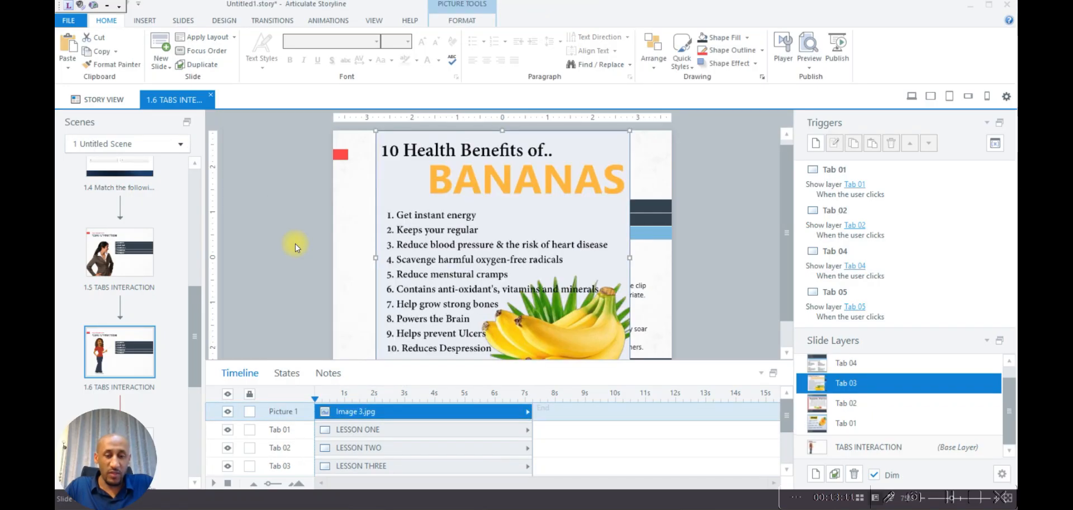
{"action": "left_click", "coordinate": [655, 302]}
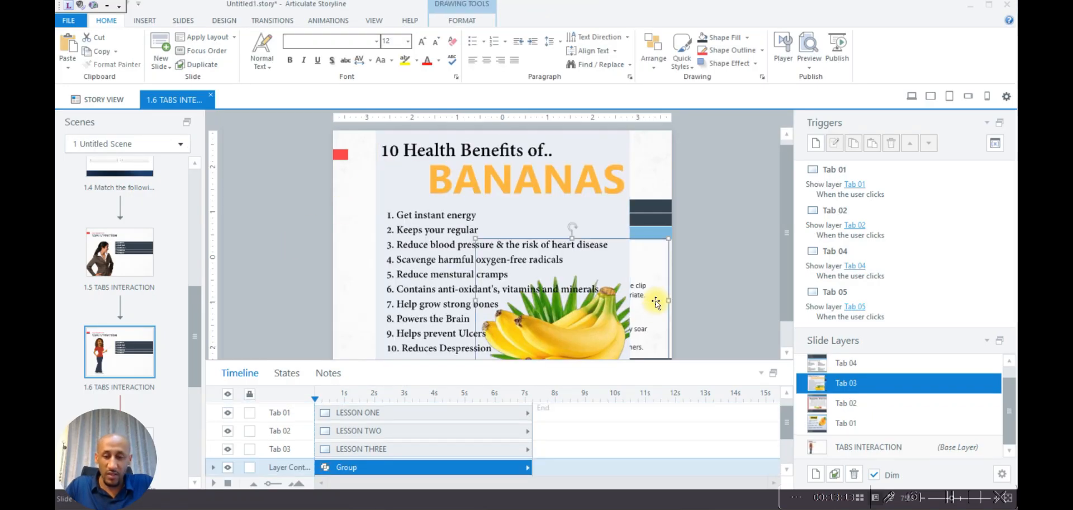
{"action": "key", "text": "Delete"}
Resize the bananas image and place it directly below the LESSON THREE bar, matching the bar's width
{"action": "left_click", "coordinate": [488, 166]}
{"action": "left_click_drag", "start_coordinate": [374, 129], "coordinate": [438, 253]}
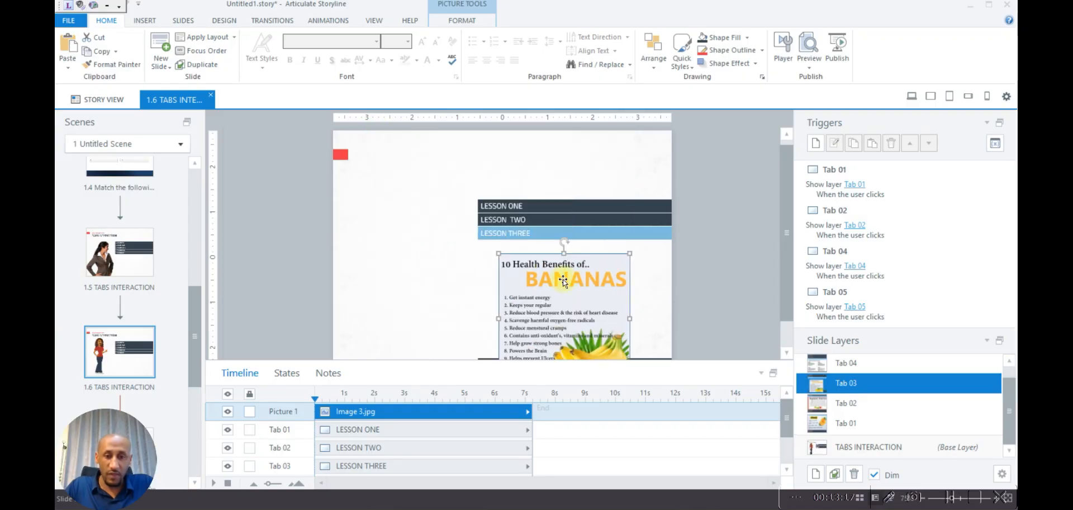
{"action": "left_click_drag", "start_coordinate": [583, 295], "coordinate": [531, 282]}
{"action": "left_click_drag", "start_coordinate": [606, 304], "coordinate": [673, 302]}
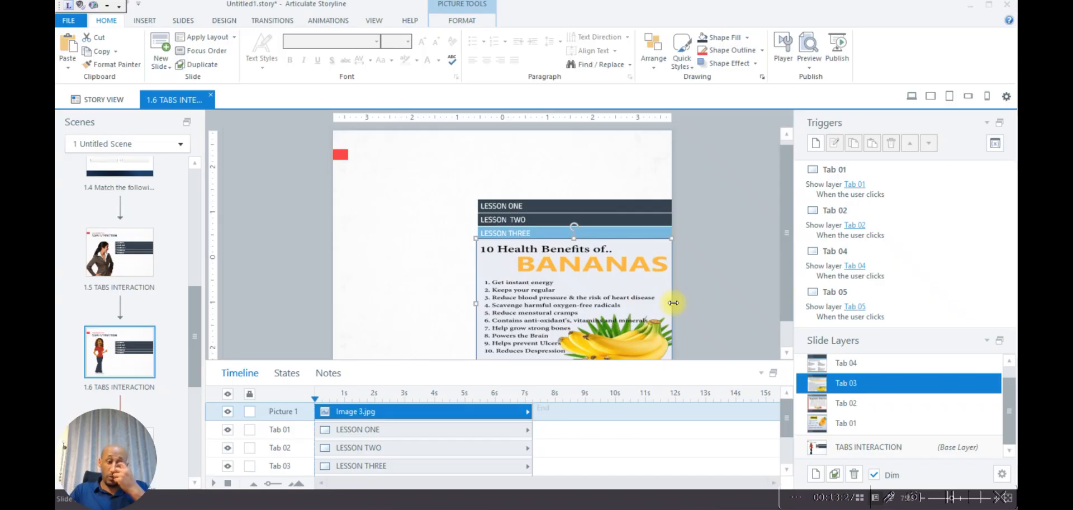
{"action": "left_click", "coordinate": [576, 157]}
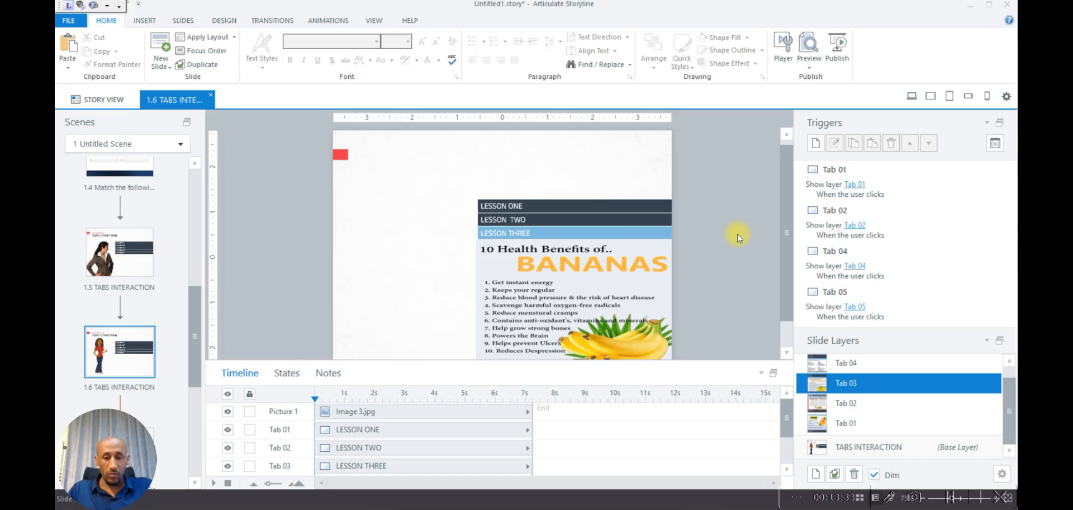
On the TABS INTERACTION base layer, rename the first three tabs LESSON of Oriange, LESSON of Apple and LESSON of Banana
{"action": "left_click", "coordinate": [865, 448]}
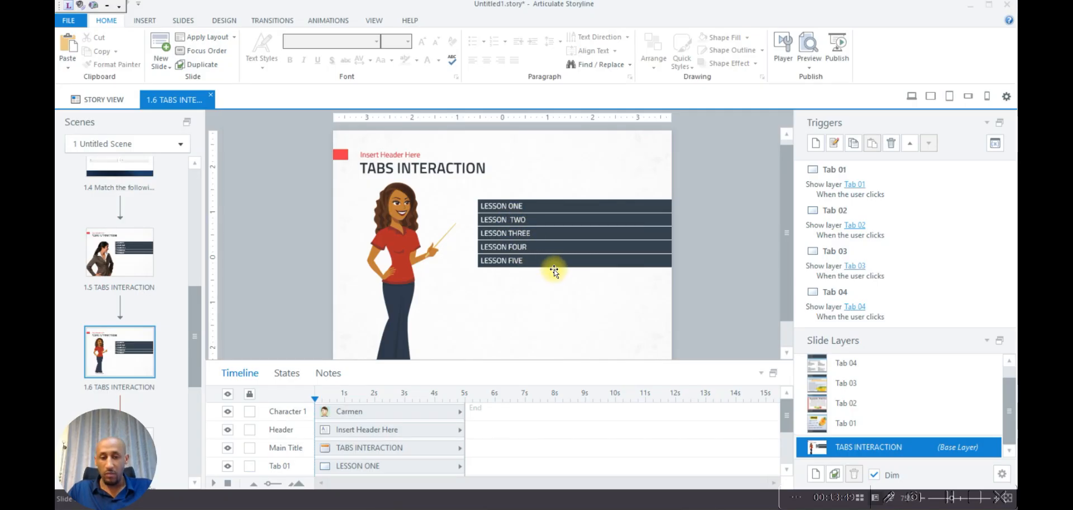
{"action": "left_click", "coordinate": [528, 207]}
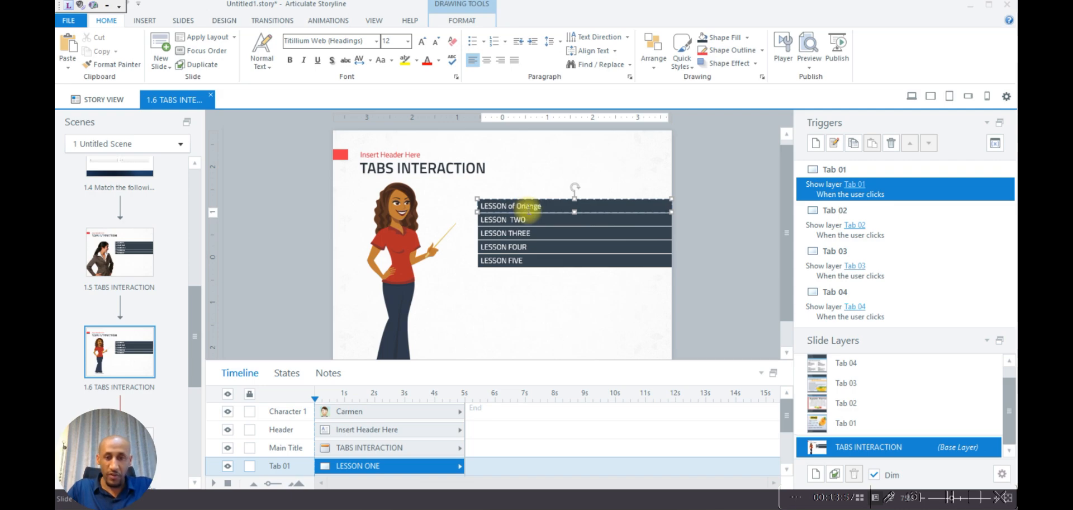
{"action": "left_click", "coordinate": [537, 219]}
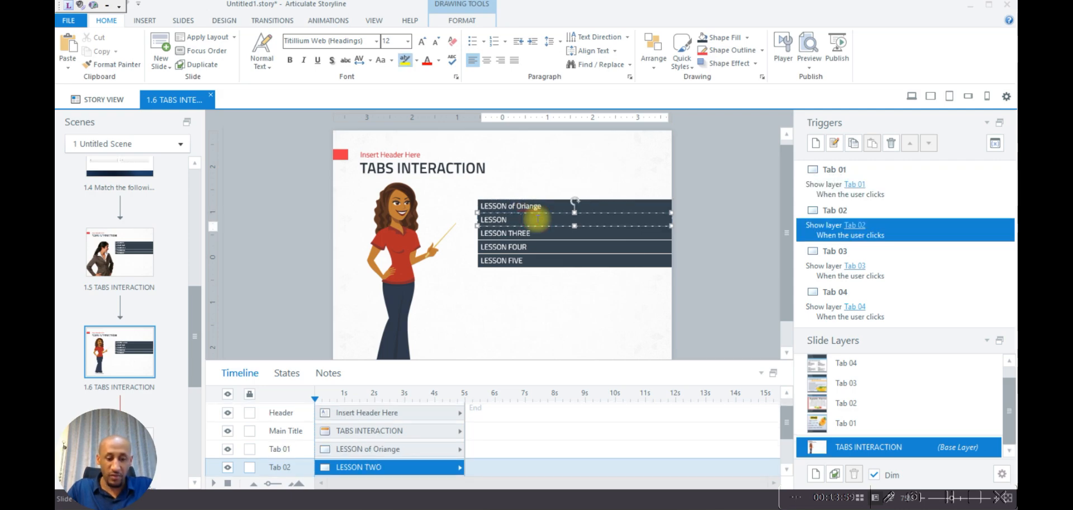
{"action": "type", "text": "pp"}
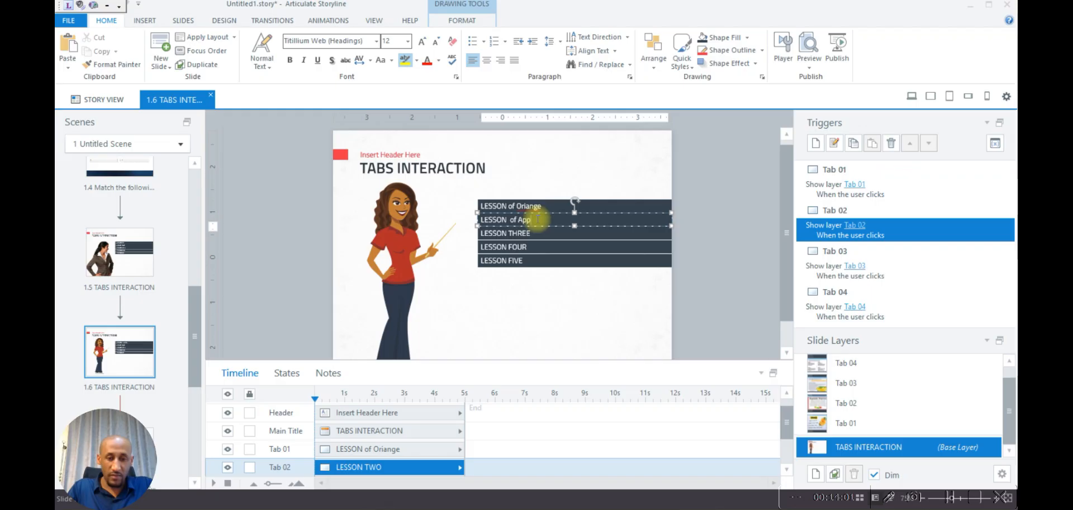
{"action": "left_click", "coordinate": [538, 234]}
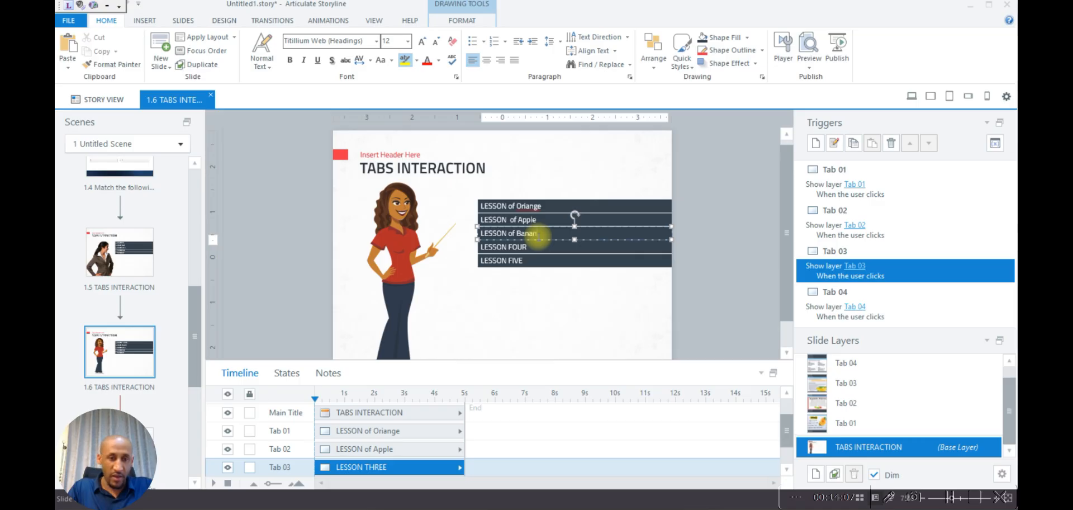
Correct the misspelled word in the first tab's label to Orange using the spelling suggestion
{"action": "right_click", "coordinate": [535, 208]}
{"action": "left_click", "coordinate": [552, 183]}
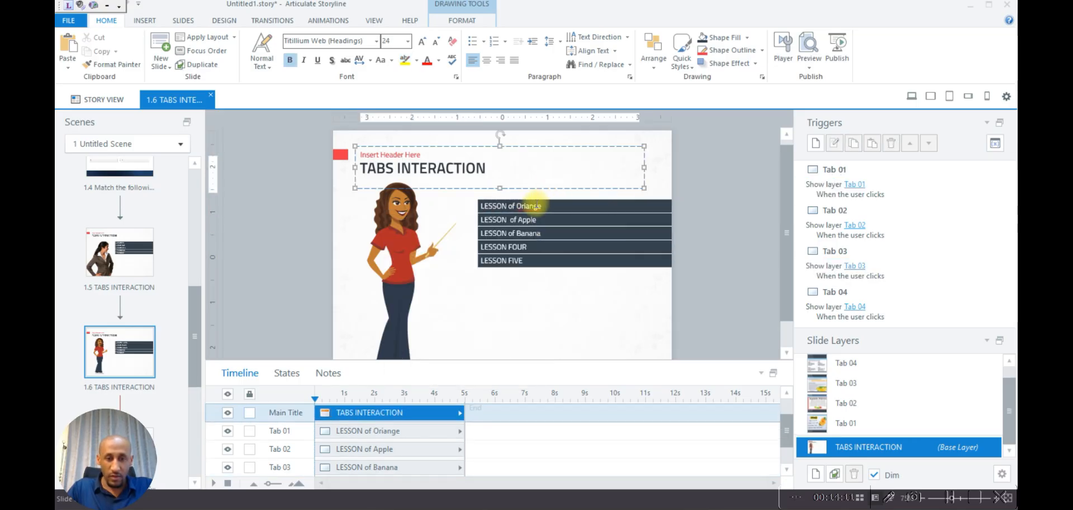
{"action": "left_click", "coordinate": [536, 205]}
{"action": "right_click", "coordinate": [535, 206]}
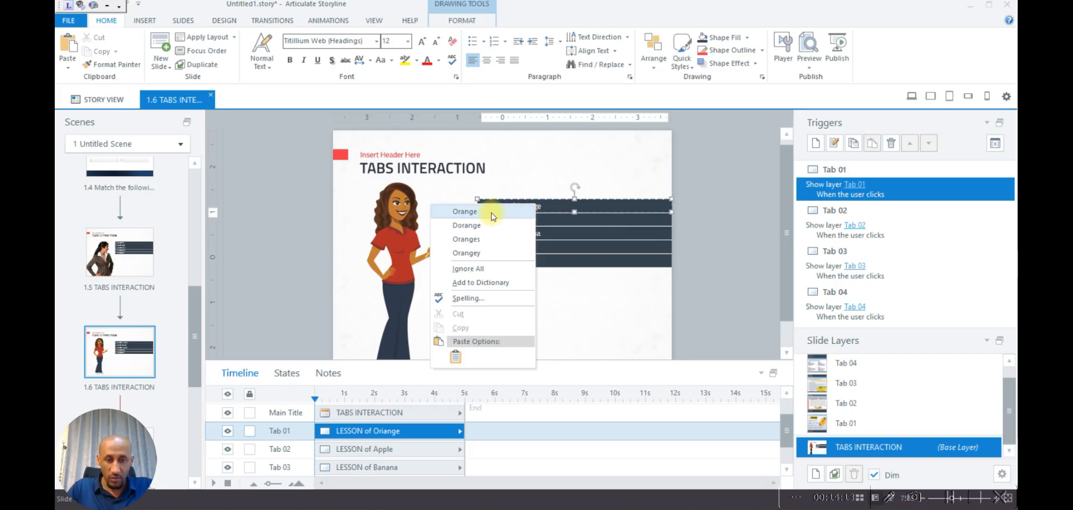
{"action": "left_click", "coordinate": [471, 211]}
{"action": "left_click", "coordinate": [546, 292]}
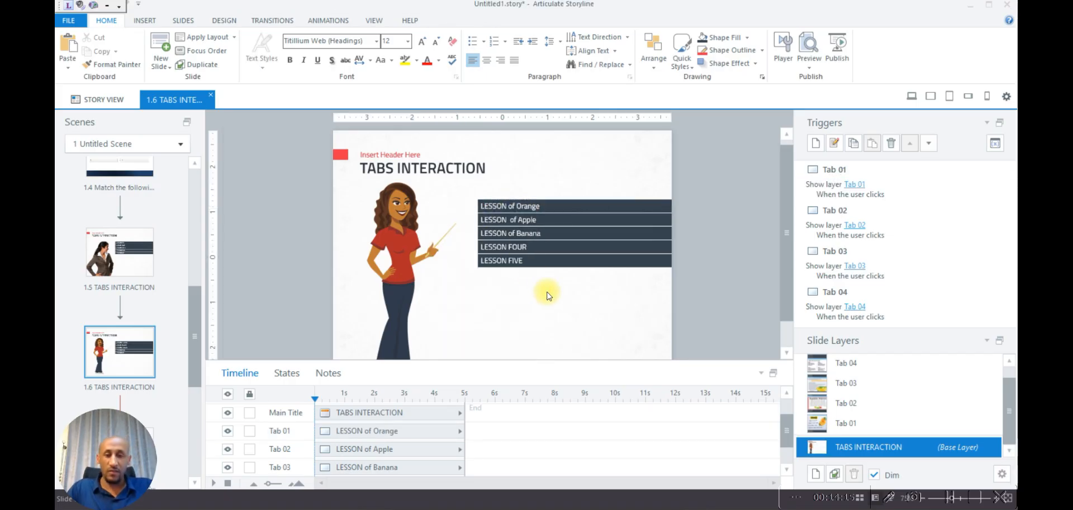
Delete the LESSON FIVE and LESSON FOUR tabs from the base layer
{"action": "left_click", "coordinate": [522, 263]}
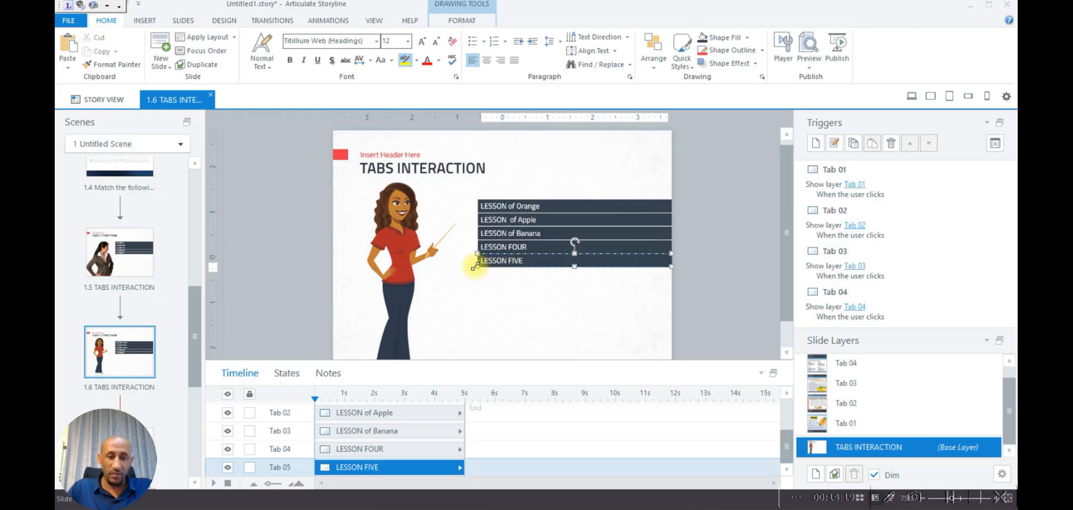
{"action": "key", "text": "Delete"}
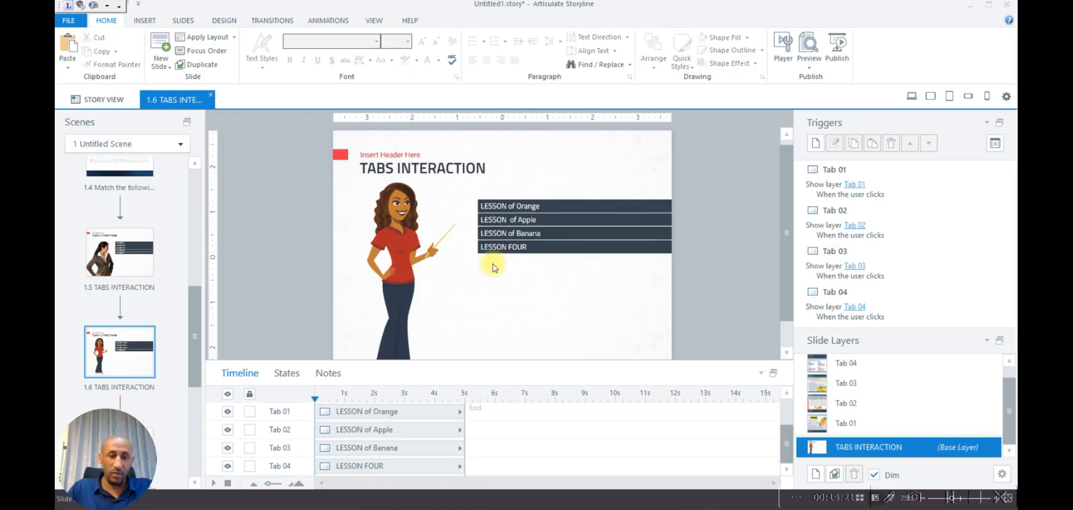
{"action": "left_click", "coordinate": [491, 248]}
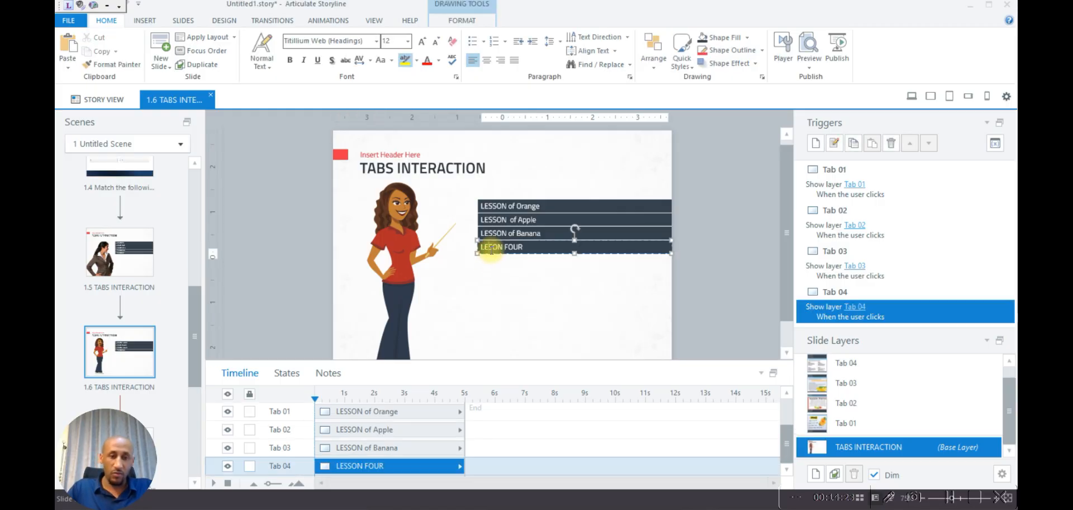
{"action": "left_click", "coordinate": [488, 254]}
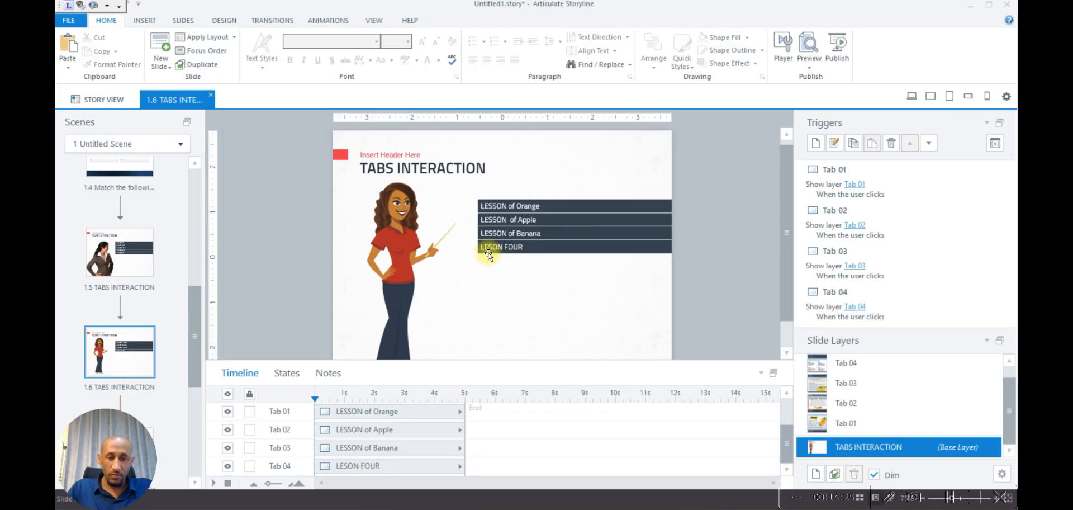
{"action": "left_click", "coordinate": [488, 253]}
{"action": "key", "text": "Delete"}
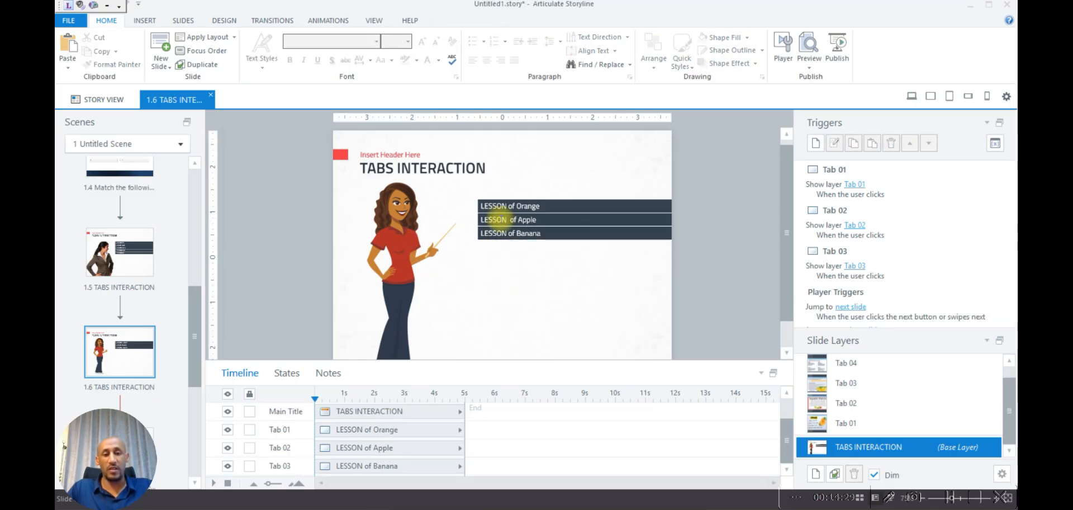
Replace the TABS INTERACTION title on the base layer with "Select the following to see what thy holds"
{"action": "left_click", "coordinate": [444, 169]}
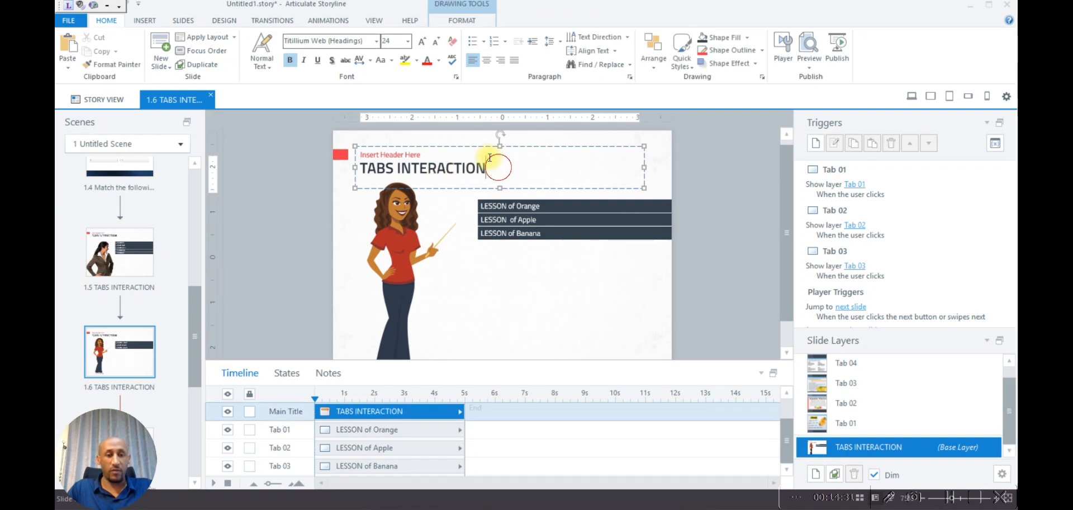
{"action": "left_click_drag", "start_coordinate": [551, 157], "coordinate": [374, 178]}
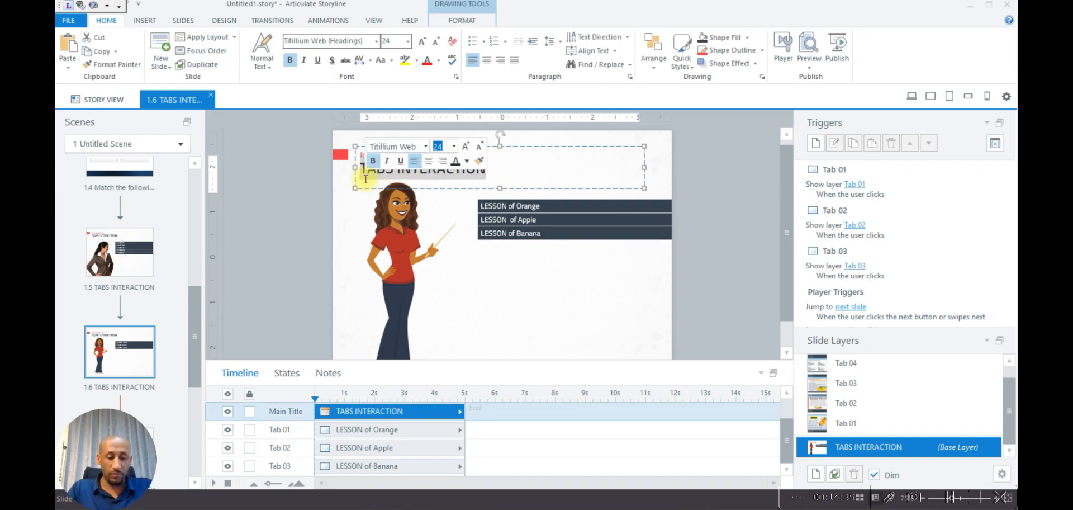
{"action": "type", "text": "Sel"}
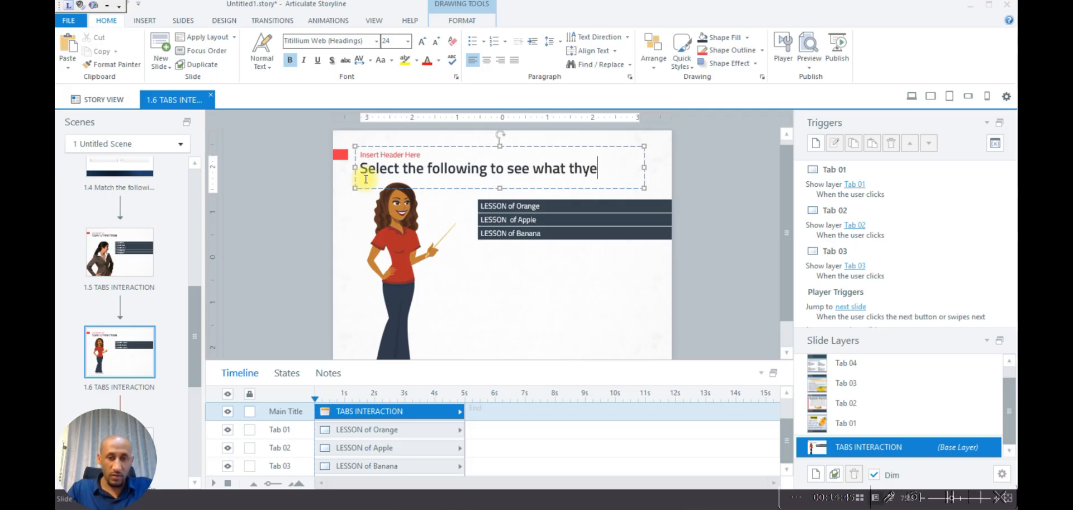
{"action": "type", "text": "o"}
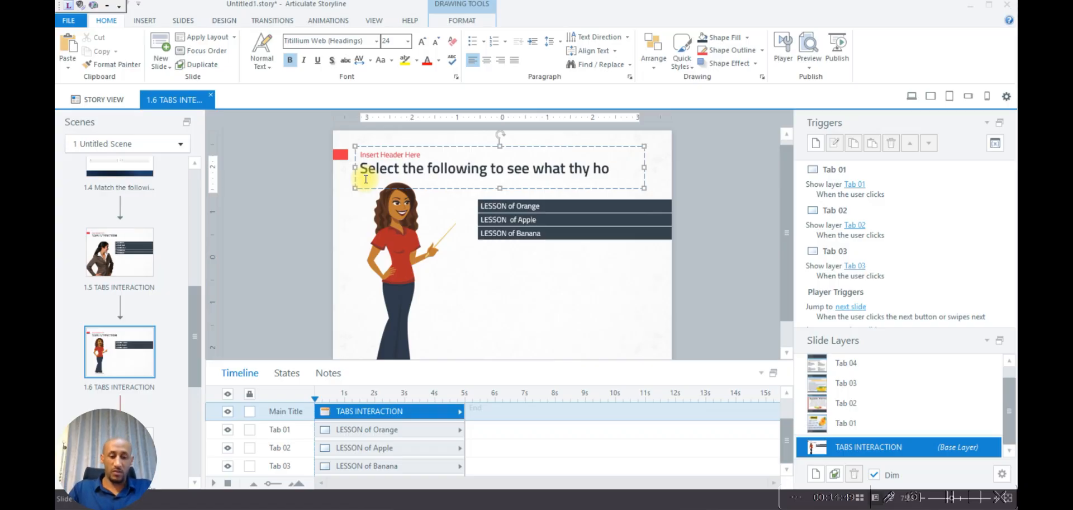
{"action": "type", "text": "lsds"}
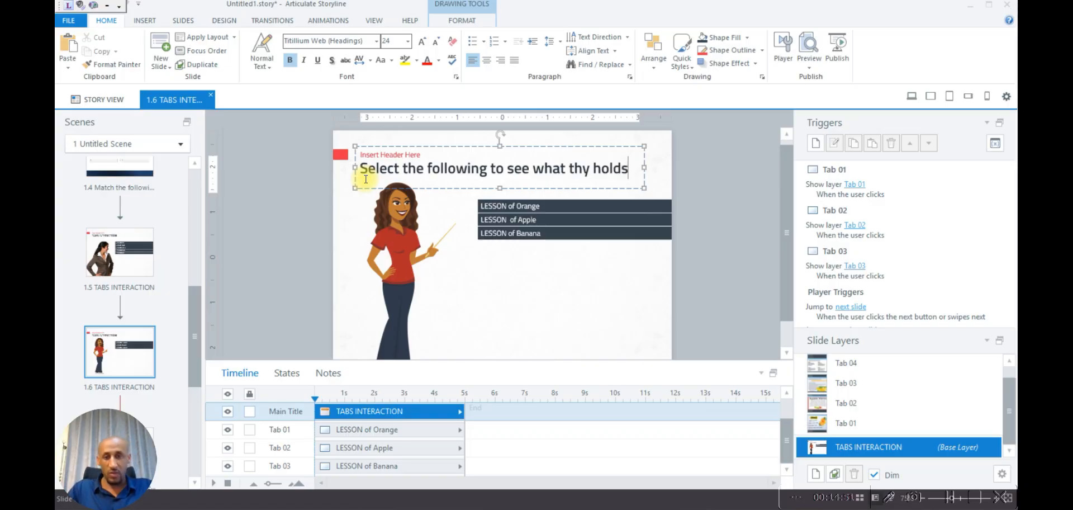
{"action": "left_click", "coordinate": [394, 146]}
{"action": "left_click", "coordinate": [545, 349]}
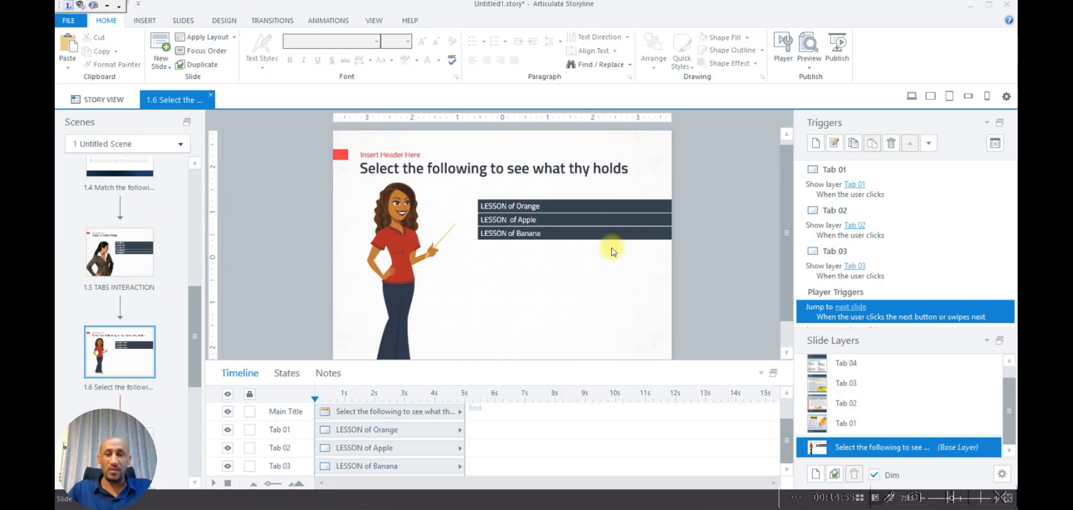
Preview this slide only, view the LESSON of Orange content, and close the preview
{"action": "left_click", "coordinate": [810, 67]}
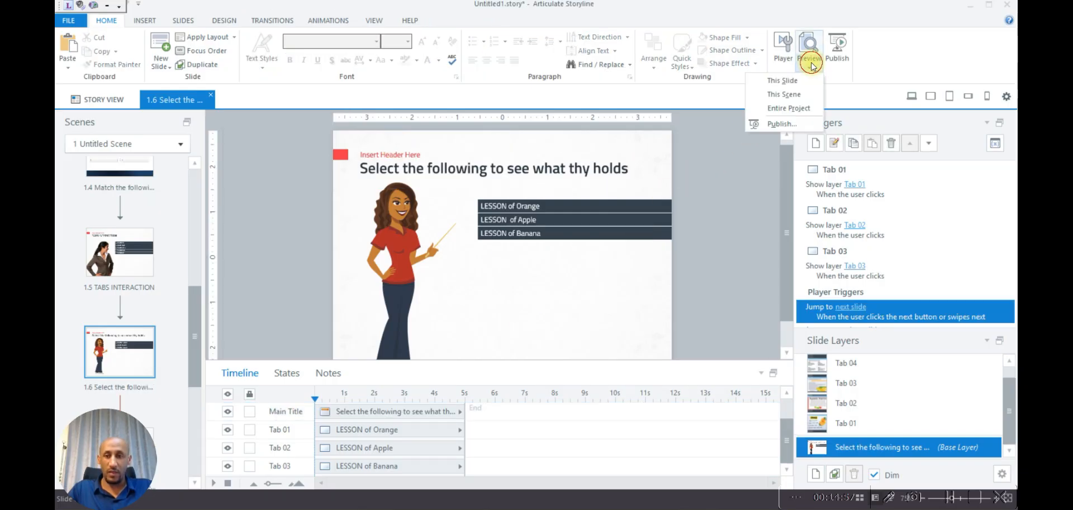
{"action": "left_click", "coordinate": [796, 79]}
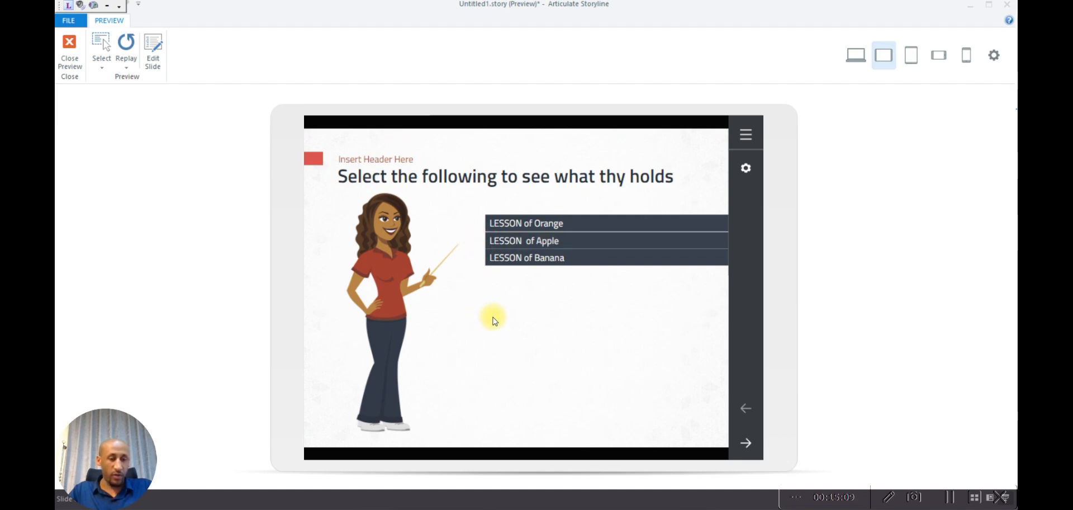
{"action": "left_click", "coordinate": [574, 224]}
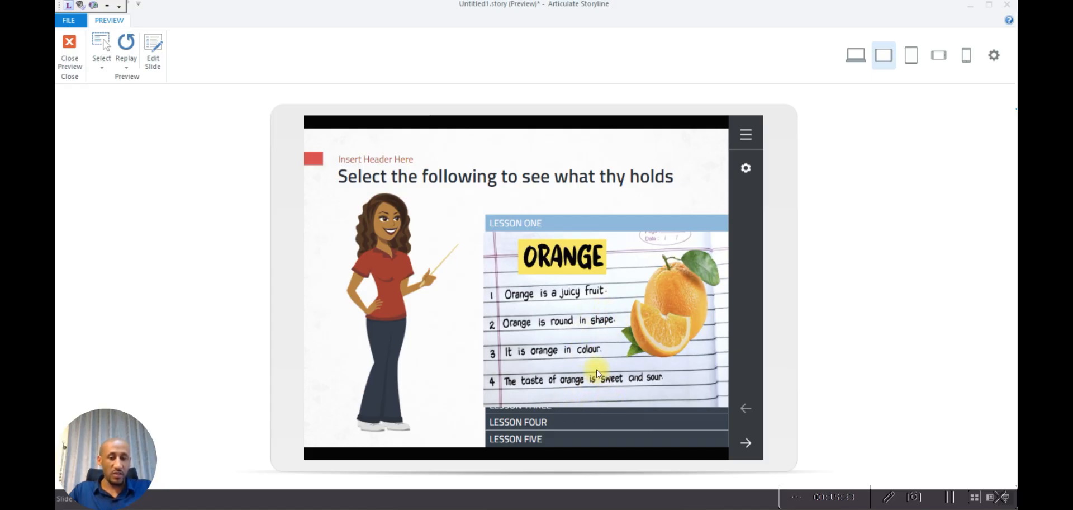
{"action": "key", "text": "Escape"}
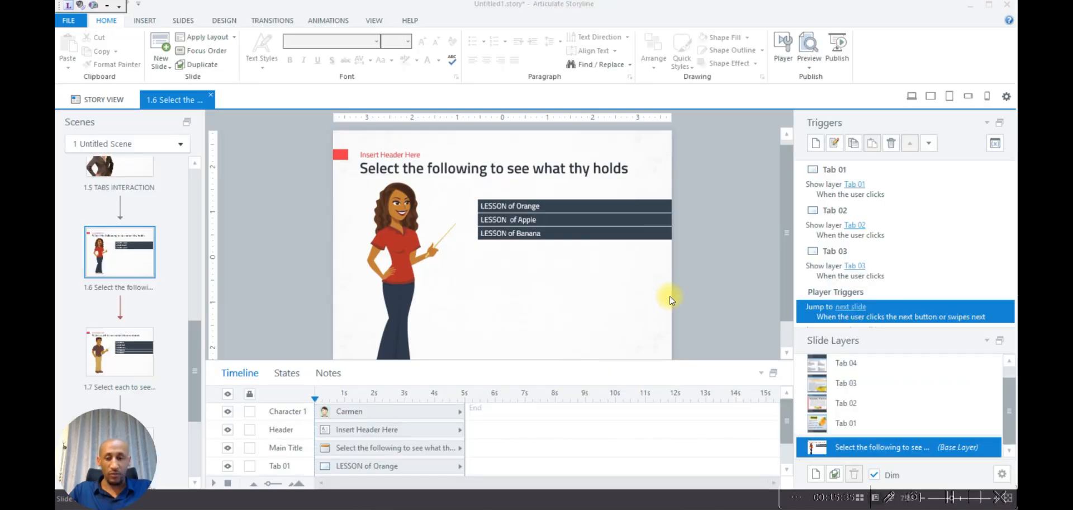
Delete the unused Tab 05 and Tab 04 slide layers
{"action": "scroll", "coordinate": [847, 427], "scroll_direction": "up", "scroll_amount": 1}
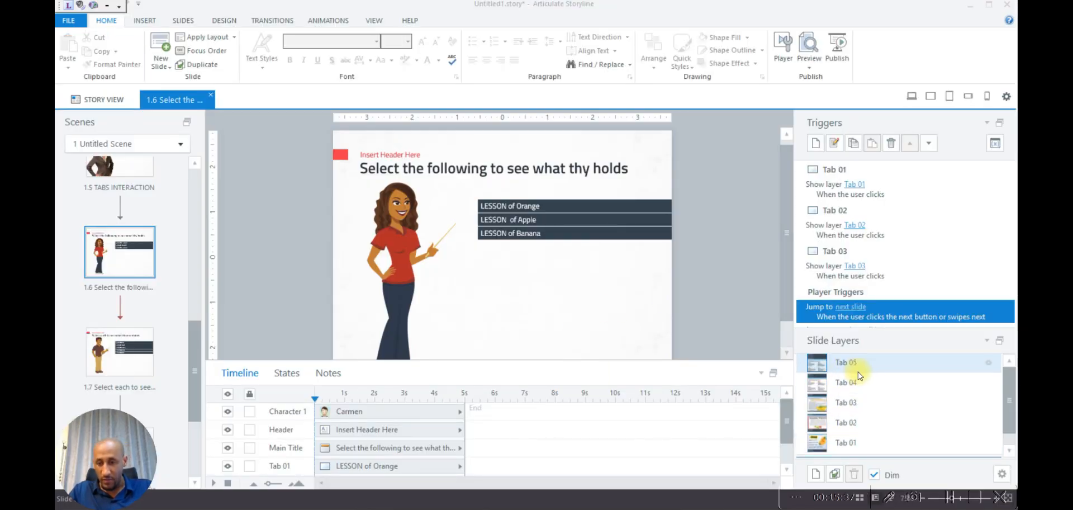
{"action": "left_click", "coordinate": [850, 361]}
{"action": "key", "text": "Delete"}
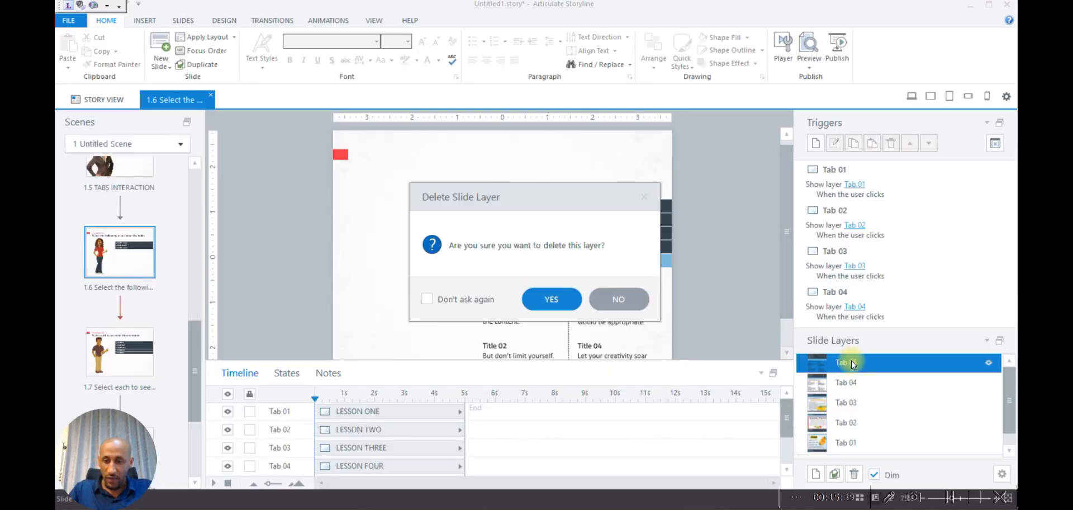
{"action": "key", "text": "Return"}
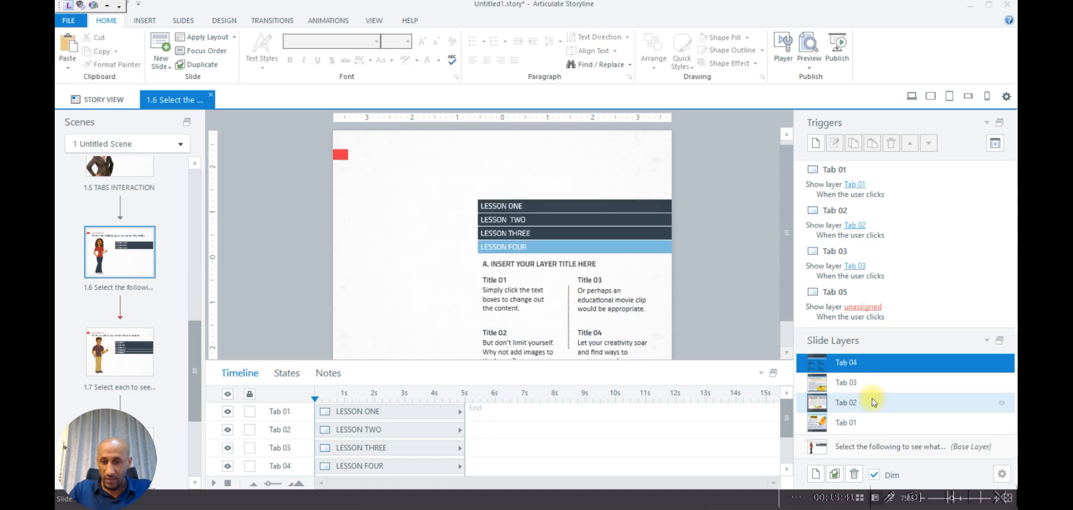
{"action": "key", "text": "Delete"}
{"action": "left_click", "coordinate": [552, 299]}
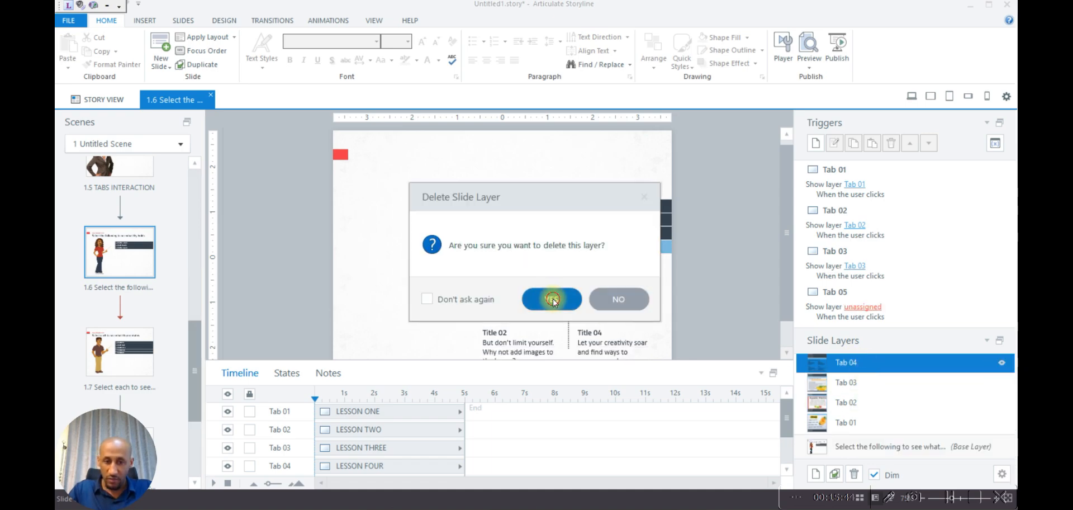
On the Tab 01 layer, shorten the orange image from its lower edge to uncover the LESSON TWO and LESSON THREE bars
{"action": "left_click", "coordinate": [866, 423]}
{"action": "left_click", "coordinate": [632, 317]}
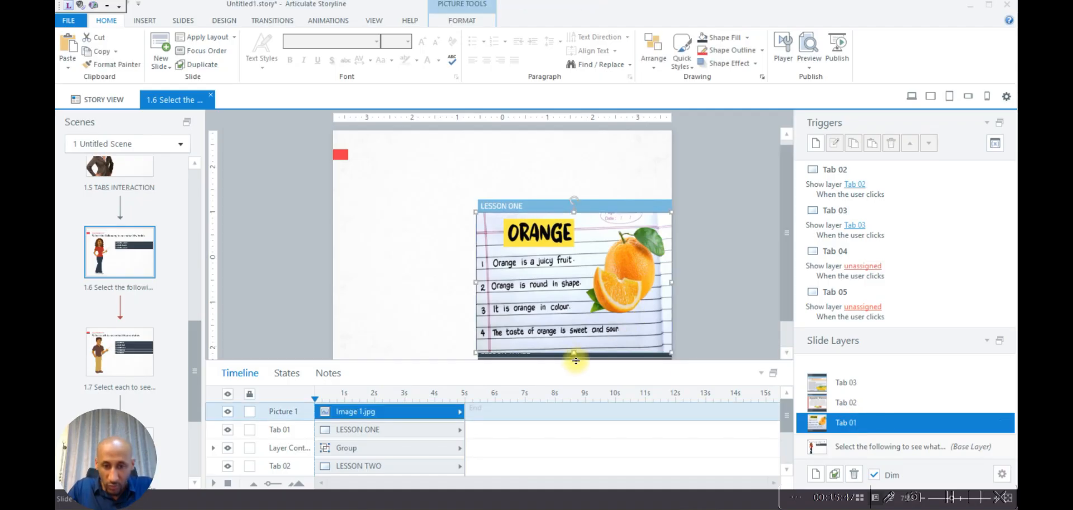
{"action": "left_click_drag", "start_coordinate": [576, 355], "coordinate": [574, 328]}
{"action": "left_click", "coordinate": [389, 203]}
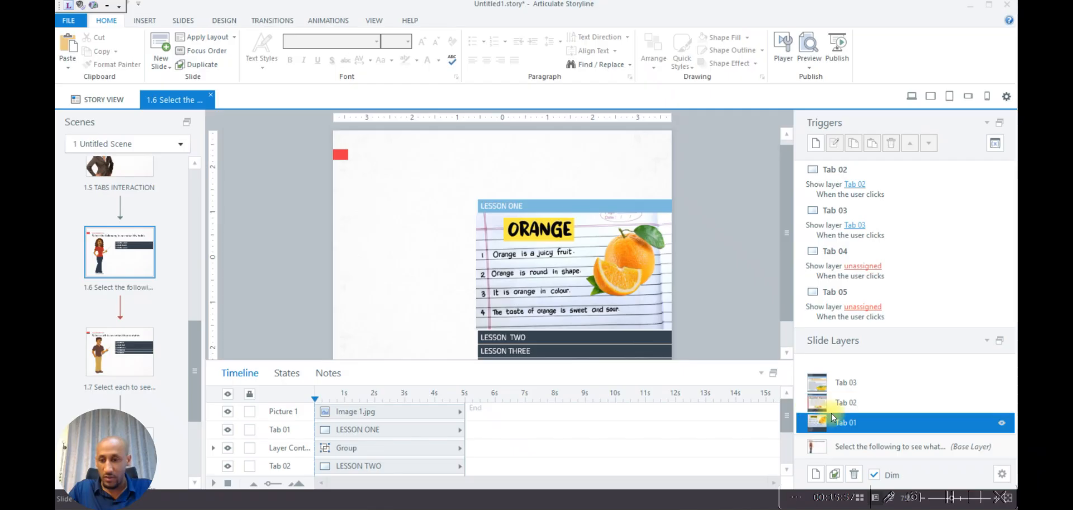
On the Tab 02 layer, shorten the apple image to end above the LESSON THREE bar and widen it slightly on its left side
{"action": "left_click", "coordinate": [852, 408]}
{"action": "left_click", "coordinate": [552, 323]}
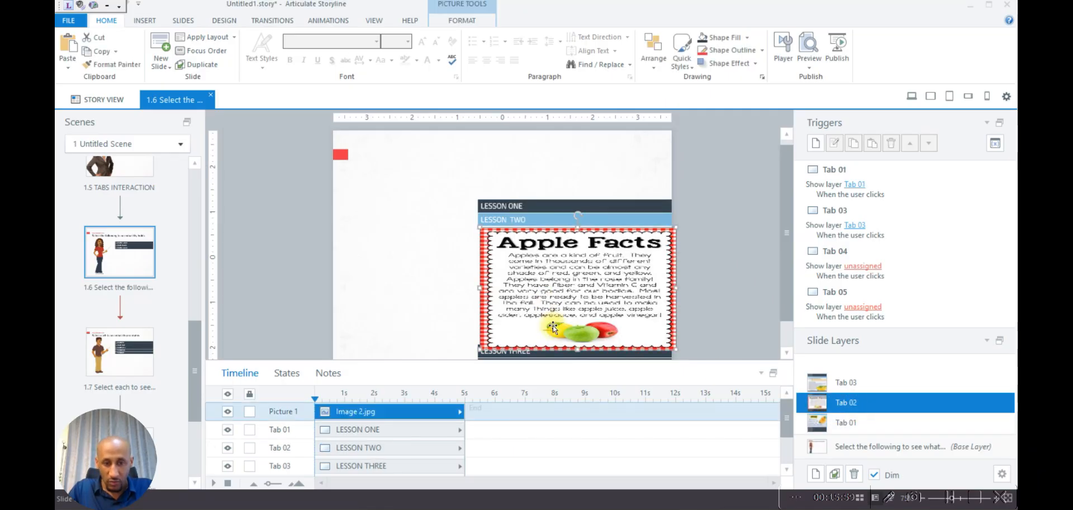
{"action": "left_click_drag", "start_coordinate": [575, 349], "coordinate": [576, 342]}
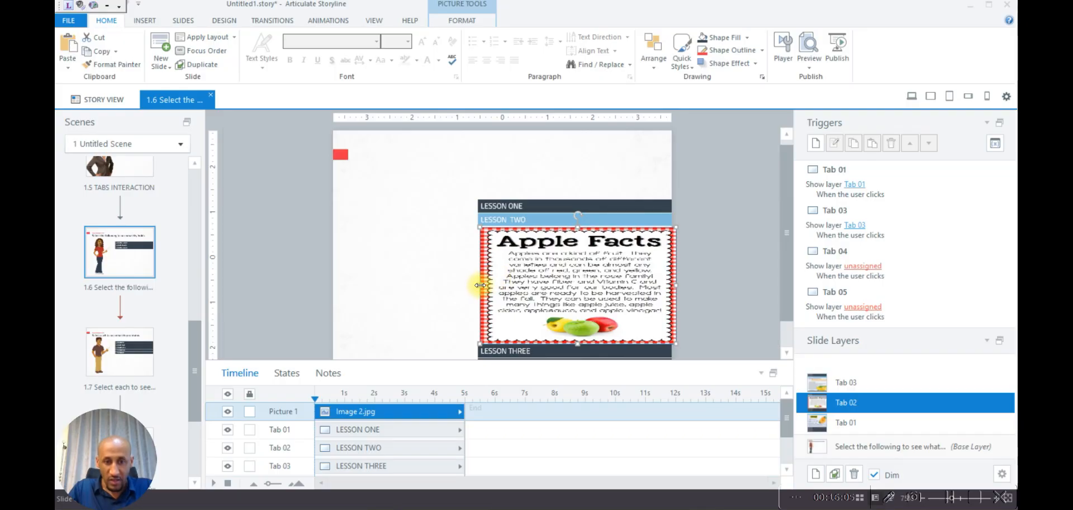
{"action": "left_click_drag", "start_coordinate": [480, 284], "coordinate": [472, 281]}
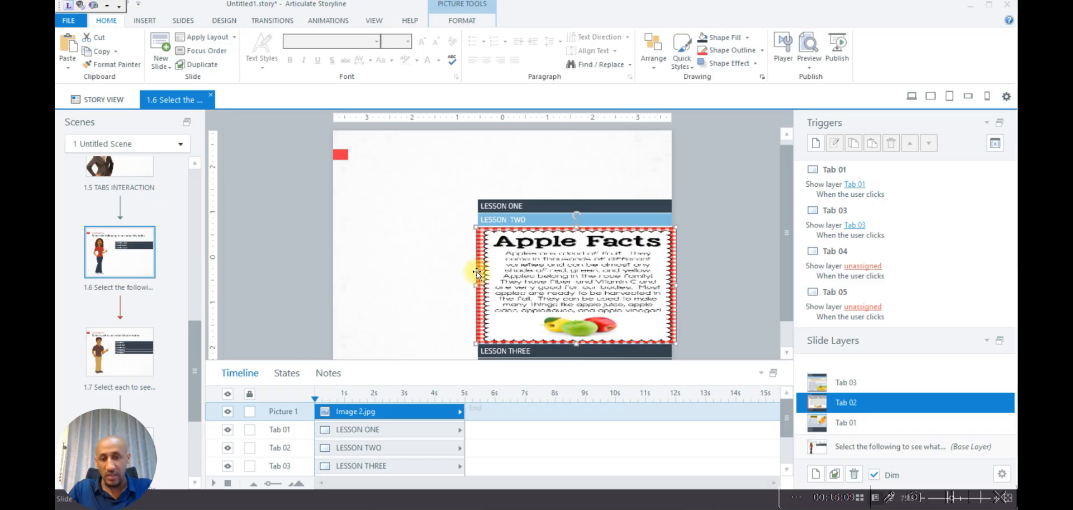
{"action": "left_click", "coordinate": [414, 242]}
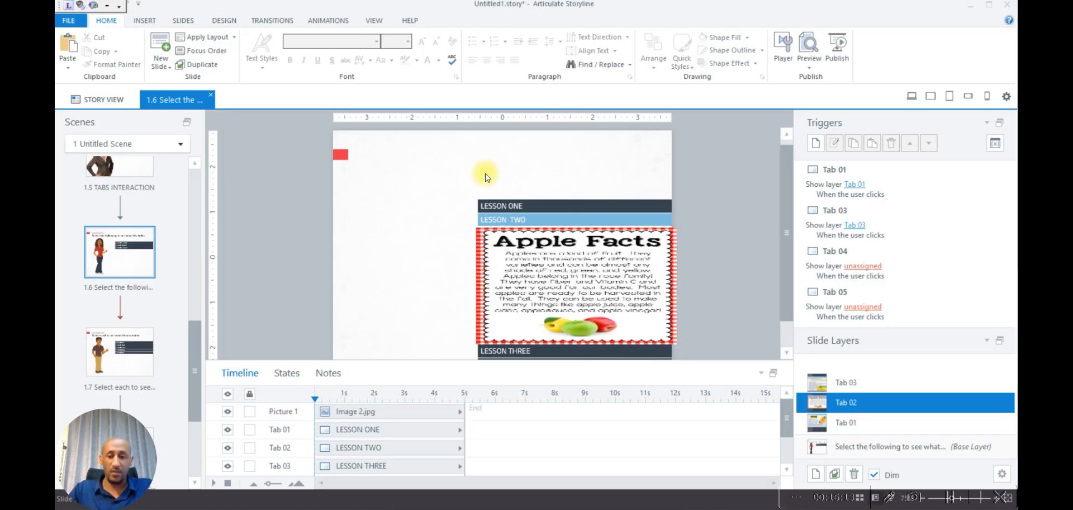
Preview this slide again, check the orange, apple and banana lessons in turn, and close the preview
{"action": "left_click", "coordinate": [806, 61]}
{"action": "left_click", "coordinate": [806, 83]}
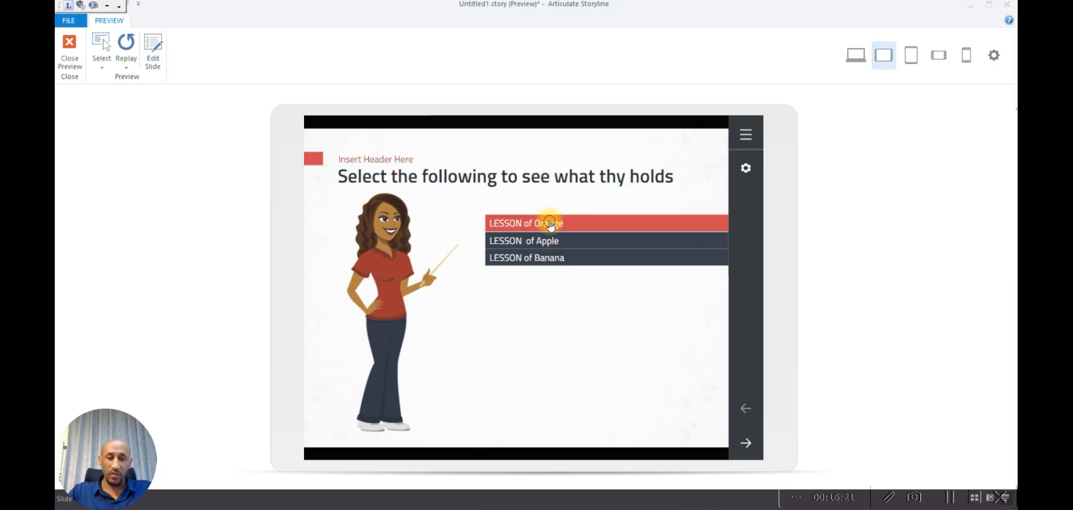
{"action": "left_click", "coordinate": [550, 224]}
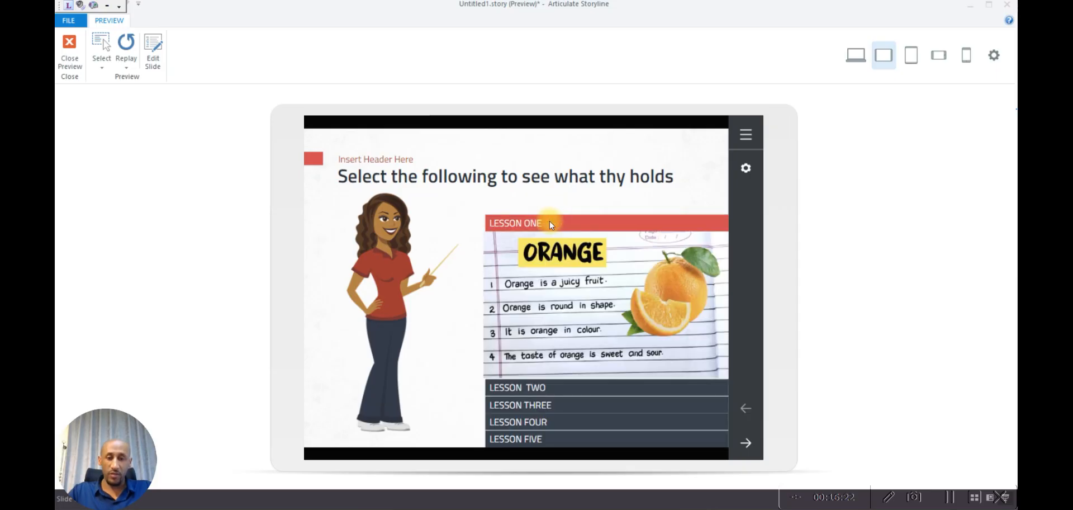
{"action": "left_click", "coordinate": [537, 392]}
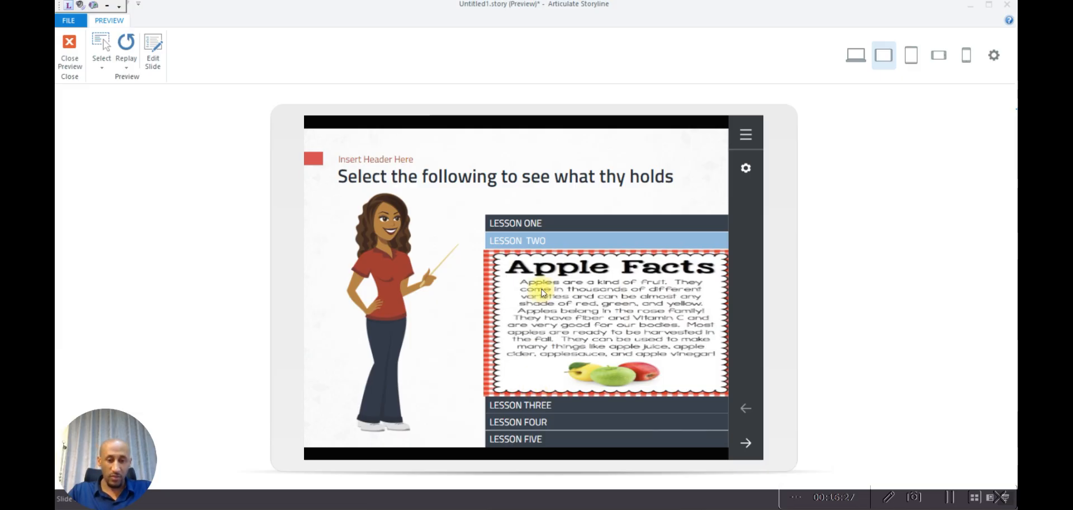
{"action": "left_click", "coordinate": [535, 406]}
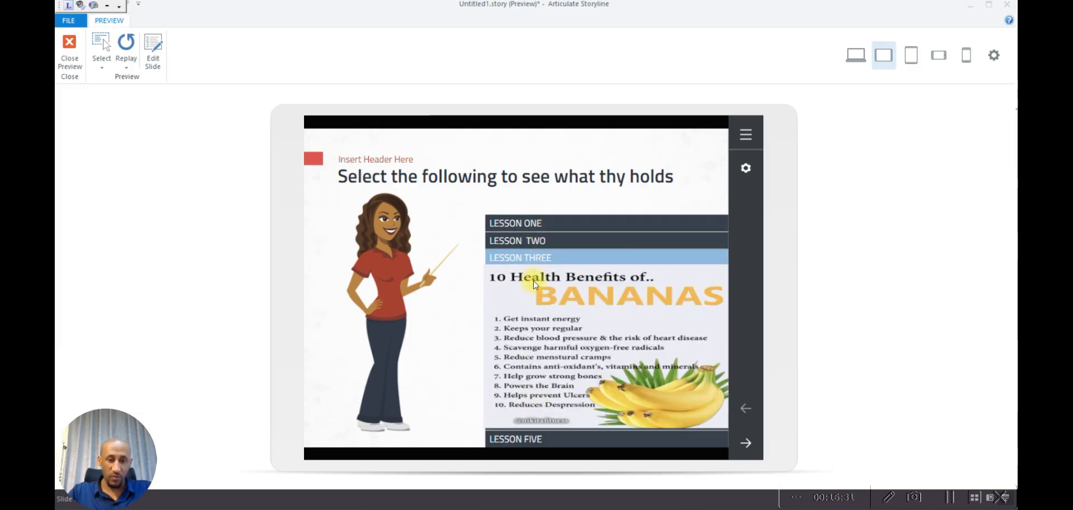
{"action": "key", "text": "Escape"}
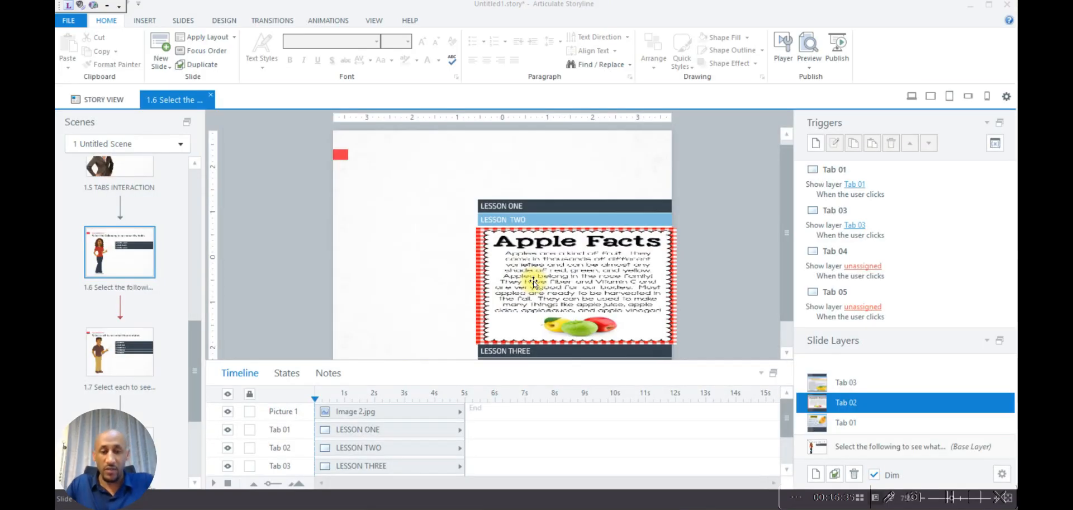
On the Tab 01 layer, rename the first three tab bars LESSON of Orange, LESSON of Apple and LESSON of Banana
{"action": "left_click", "coordinate": [855, 445]}
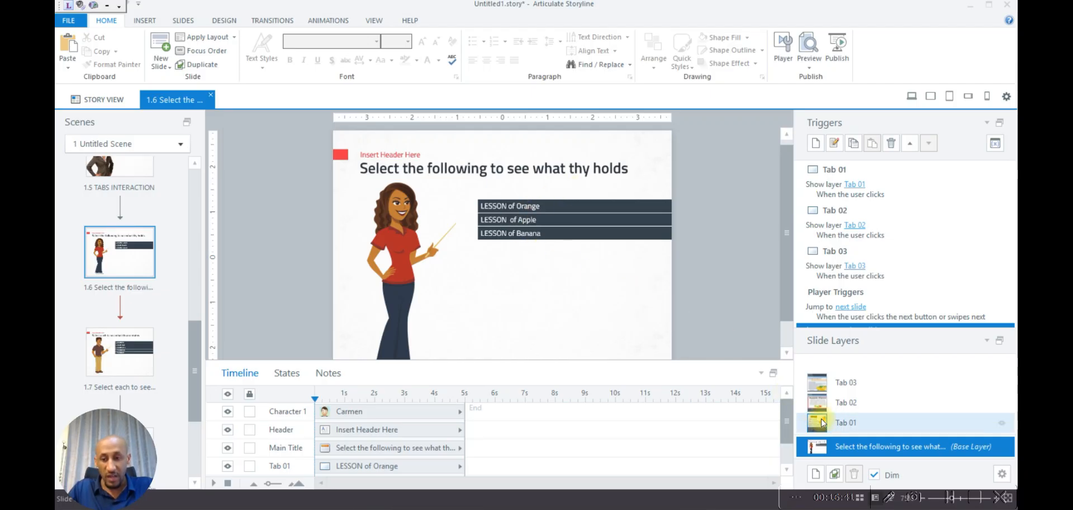
{"action": "left_click", "coordinate": [849, 424]}
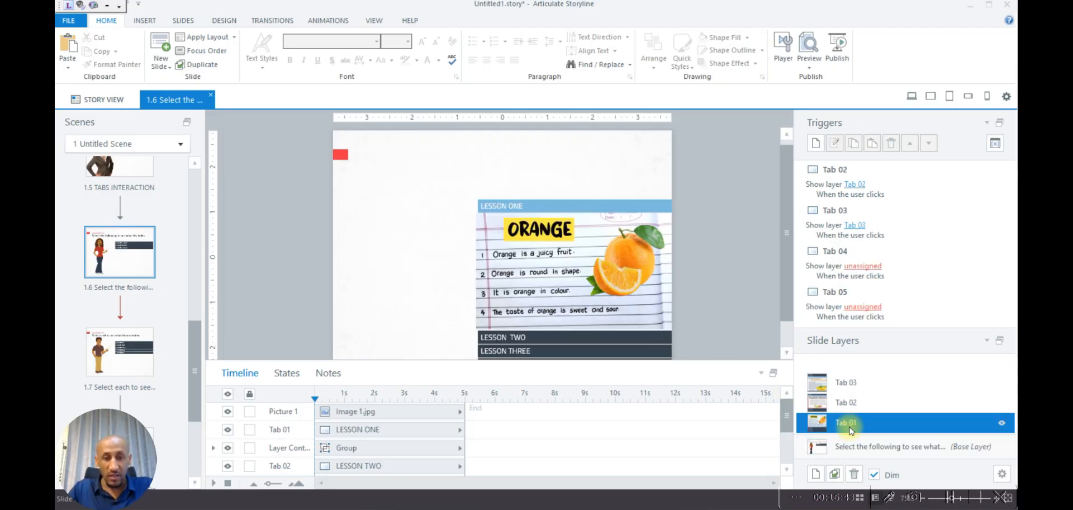
{"action": "left_click", "coordinate": [530, 338]}
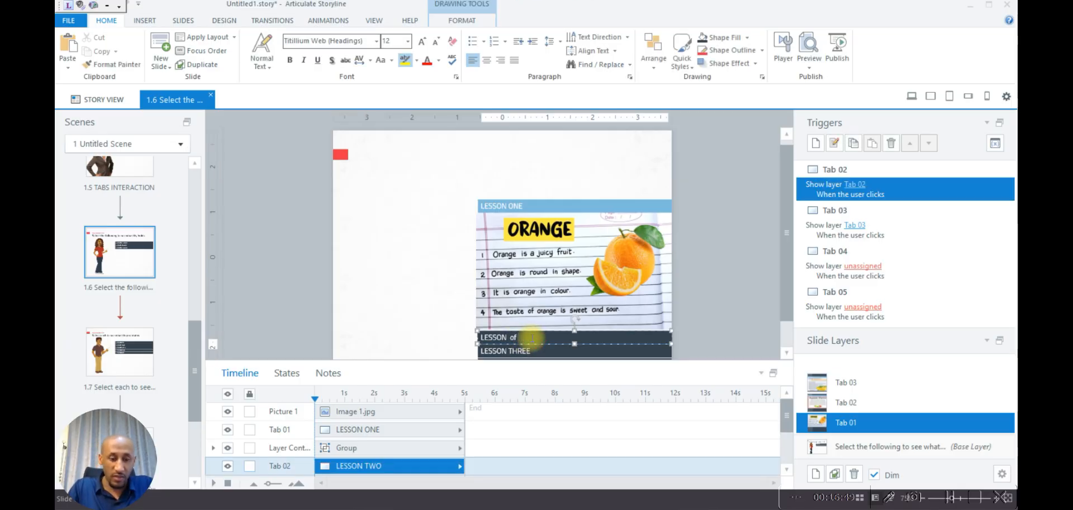
{"action": "type", "text": "Apple"}
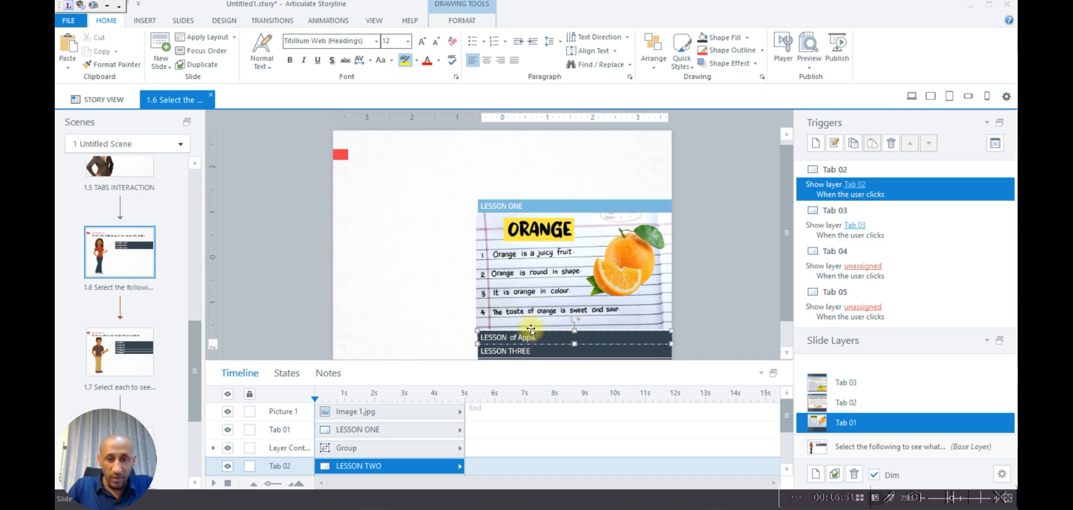
{"action": "left_click", "coordinate": [528, 205]}
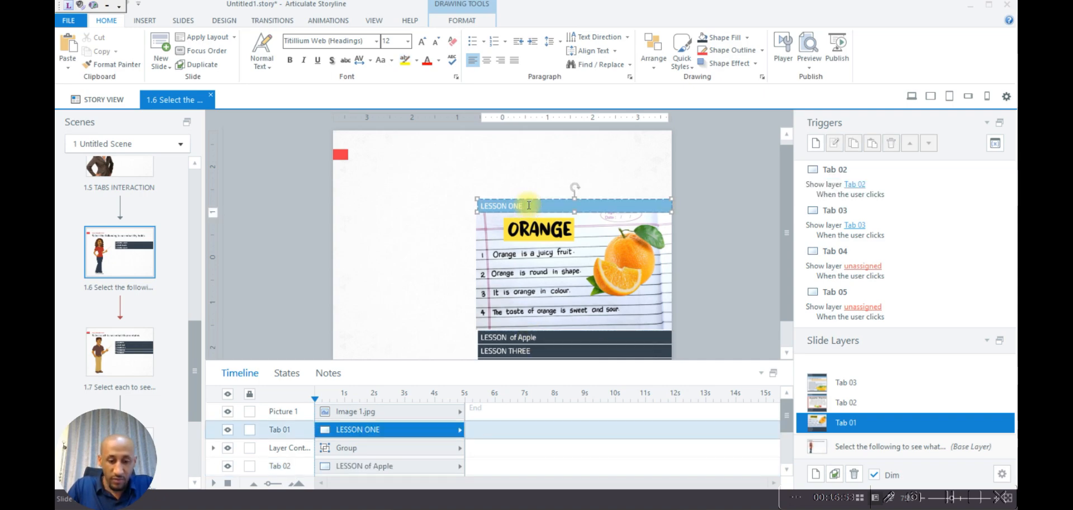
{"action": "type", "text": "of Or"}
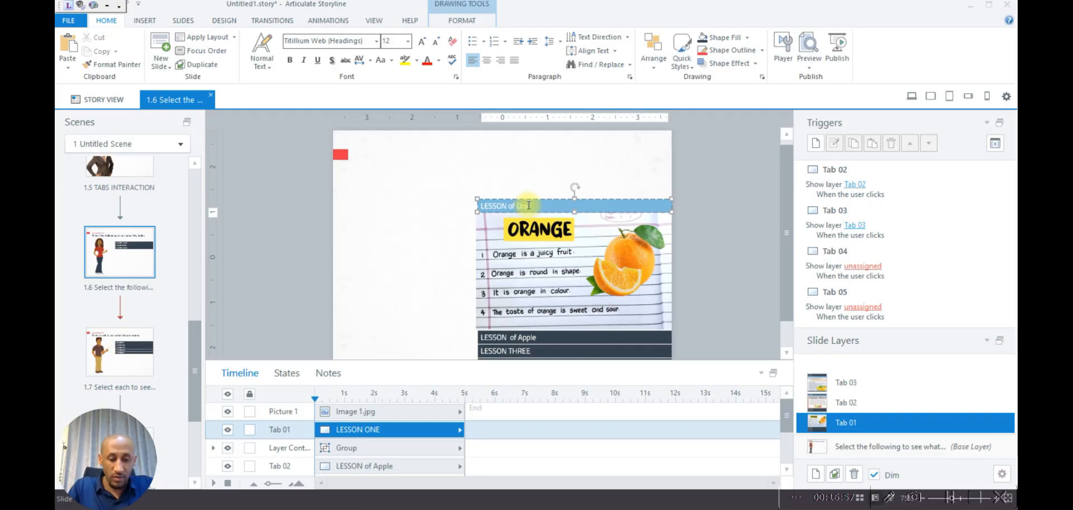
{"action": "type", "text": "ange"}
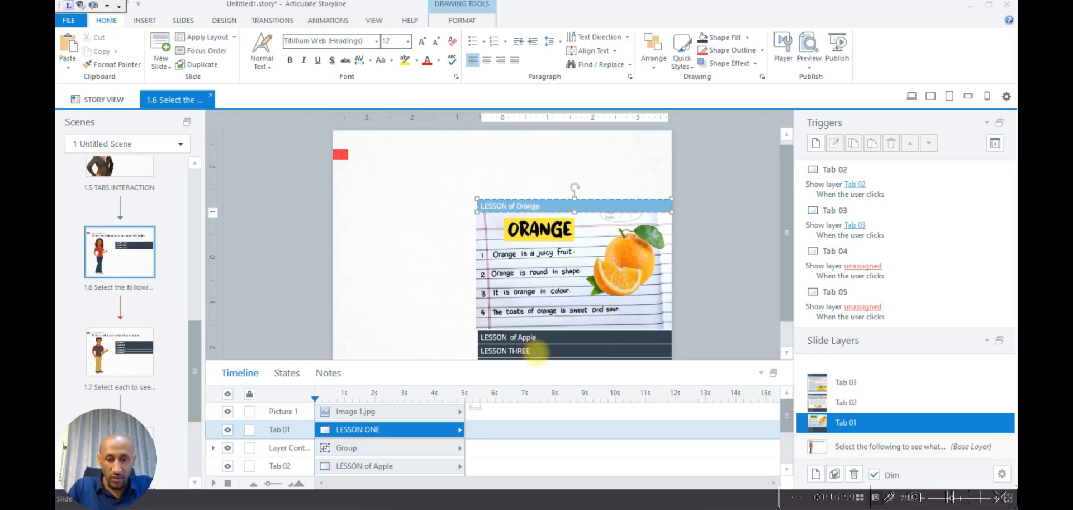
{"action": "left_click", "coordinate": [536, 351]}
{"action": "type", "text": "of"}
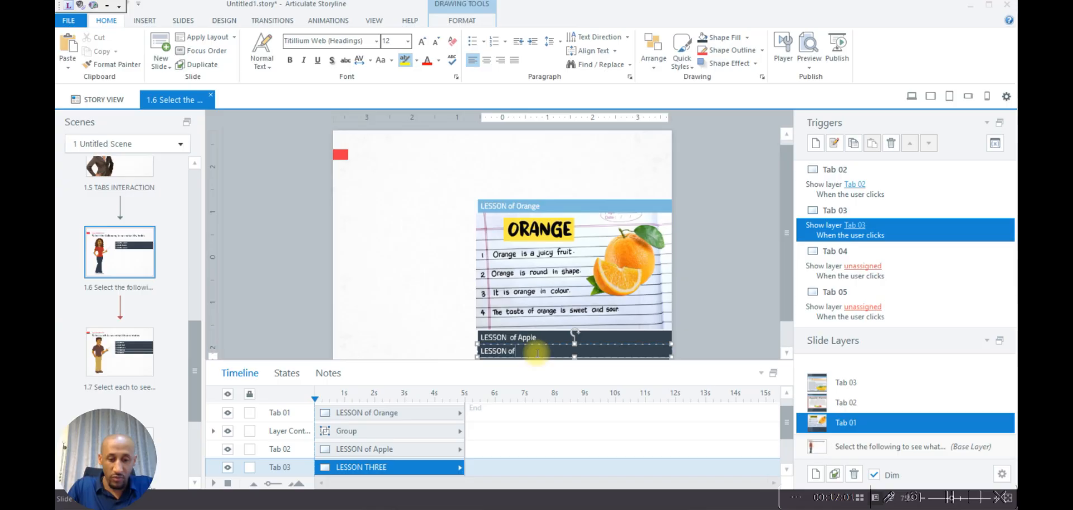
{"action": "type", "text": " Banana"}
{"action": "left_click", "coordinate": [414, 236]}
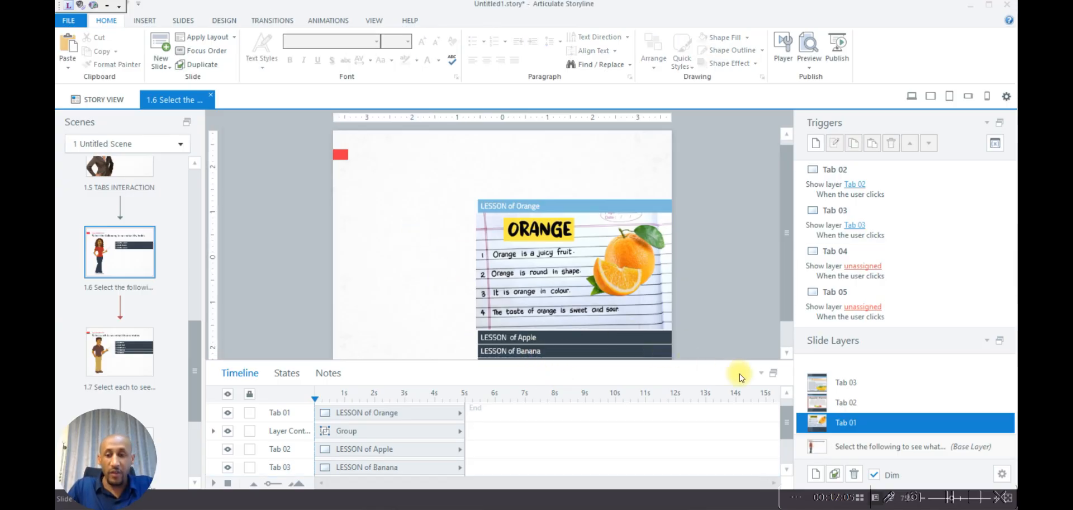
On the Tab 02 layer, replace ONE with "of" in the first tab bar's label
{"action": "left_click", "coordinate": [826, 401]}
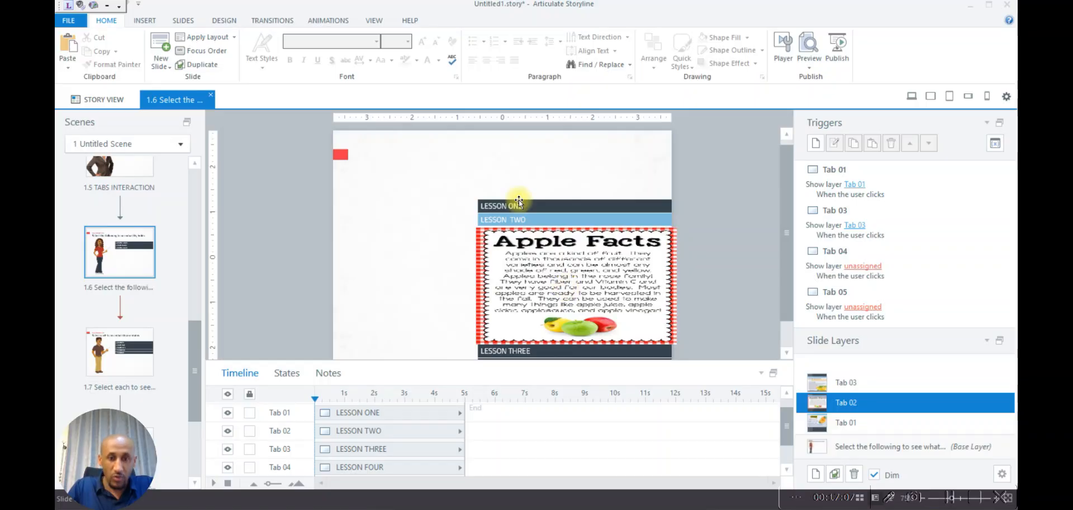
{"action": "left_click", "coordinate": [518, 202]}
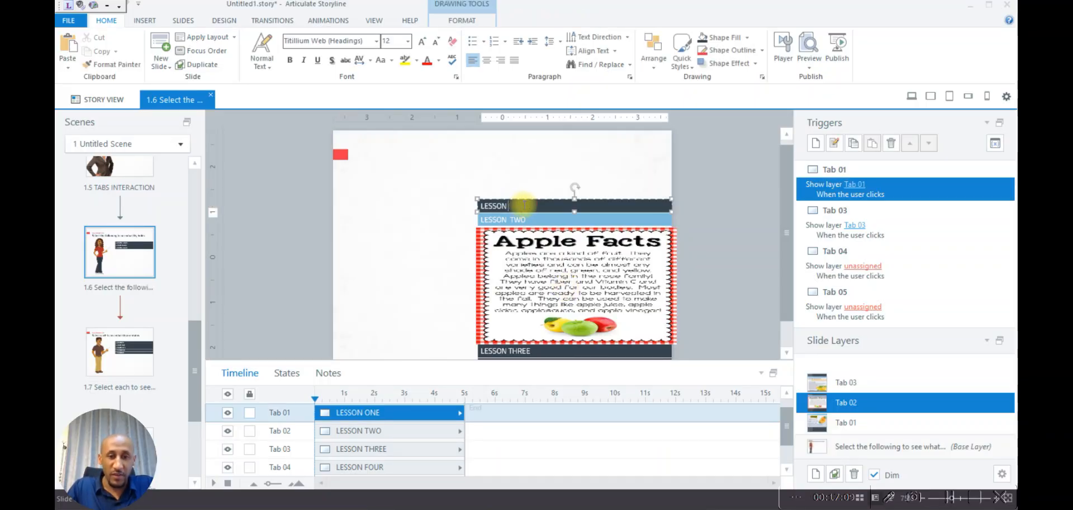
{"action": "type", "text": "of"}
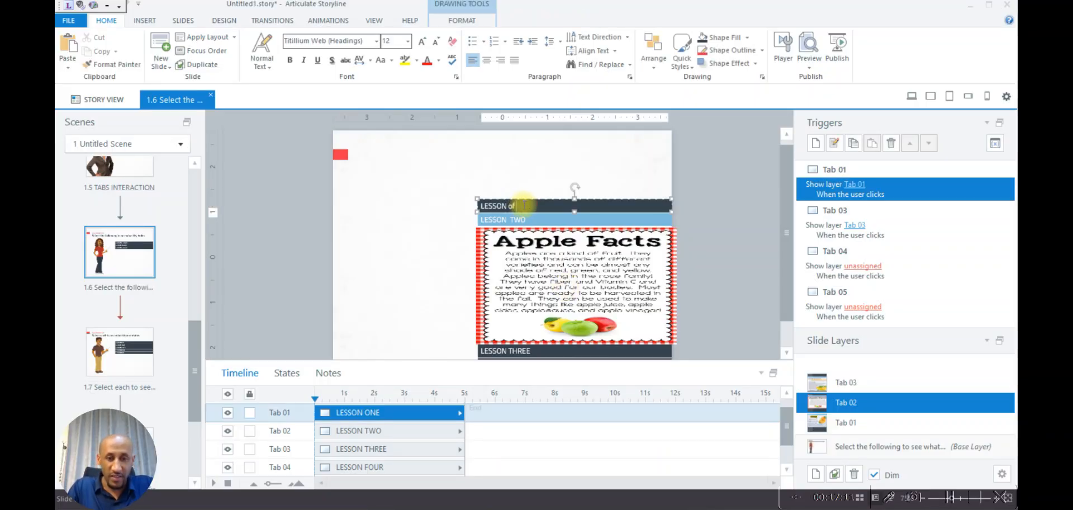